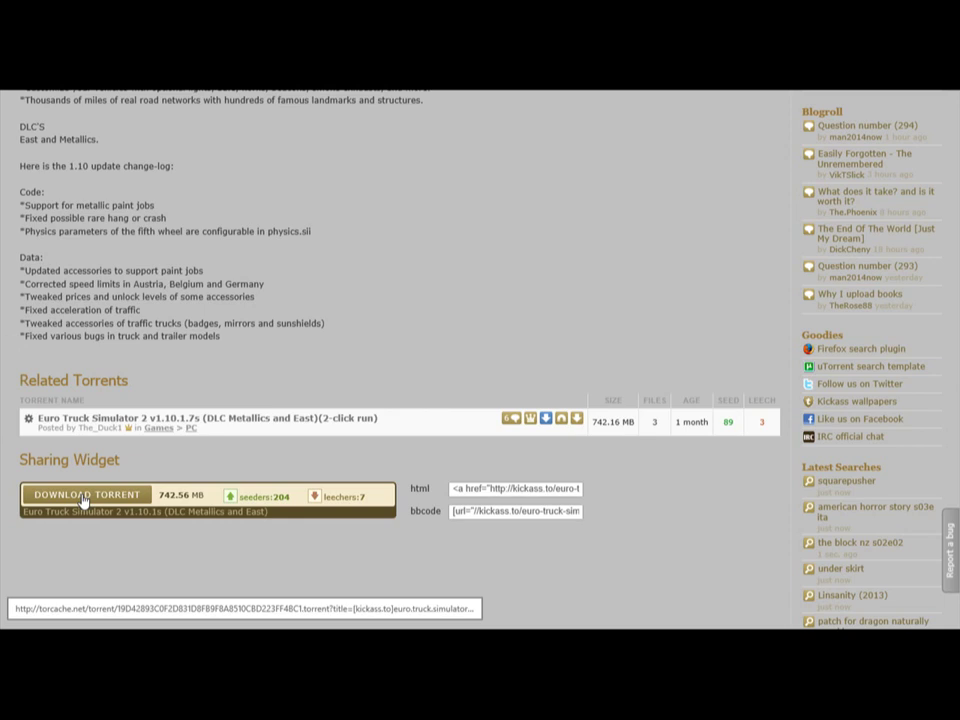
- Try to download the Euro Truck Simulator 2 v1.10.1s torrent file from the sharing widget, then cancel it
{"action": "left_click", "coordinate": [84, 497]}
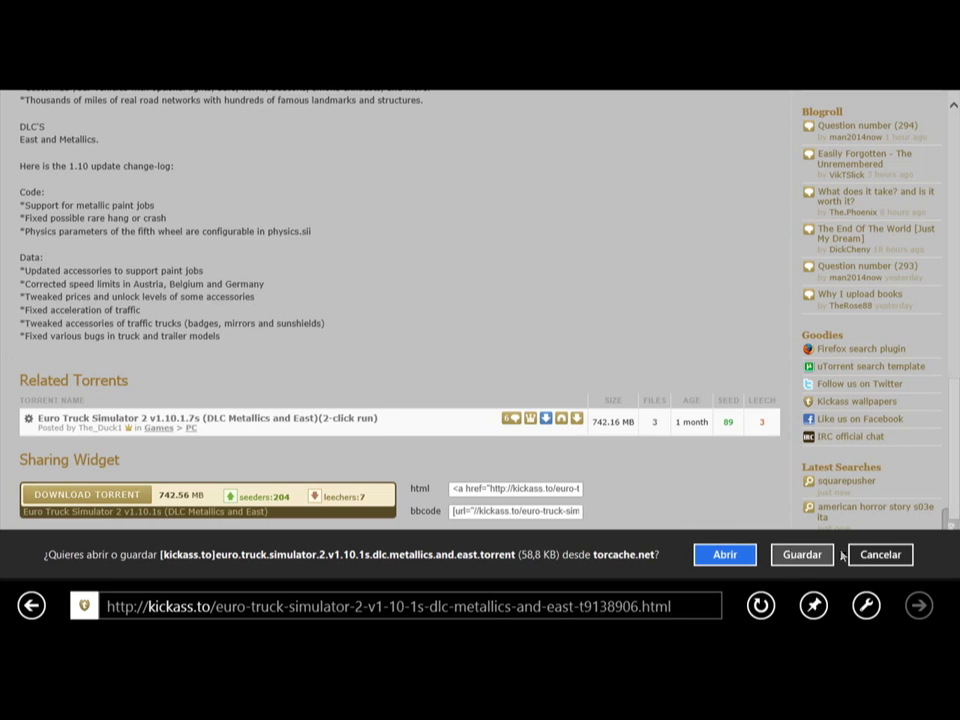
{"action": "left_click", "coordinate": [880, 555]}
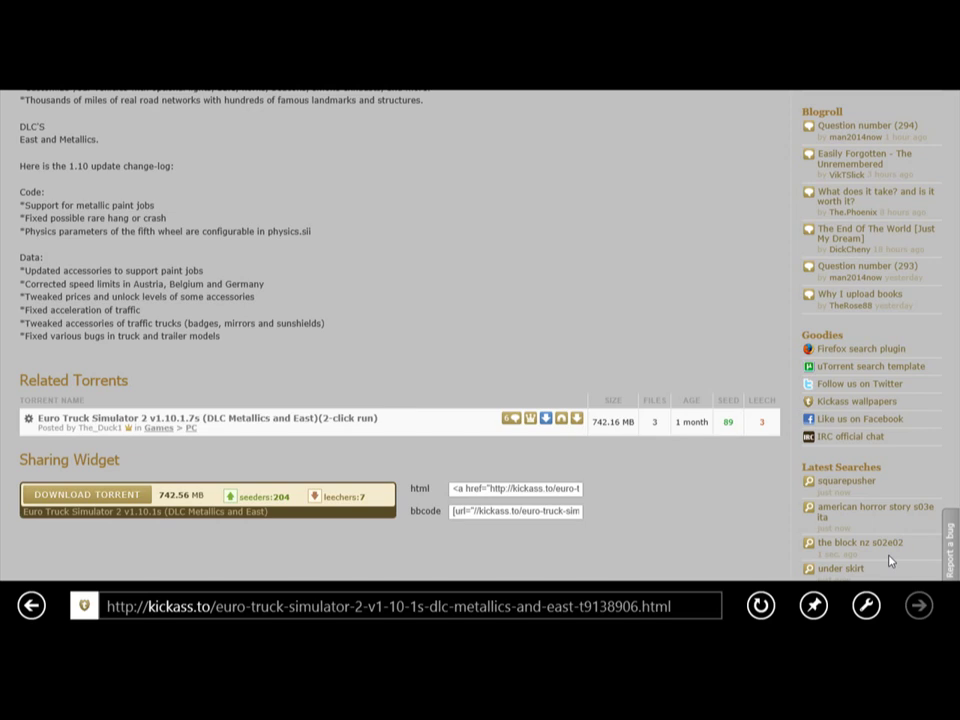
- Switch from the browser to the desktop and close the duplicate download link dialog
{"action": "key", "text": "super"}
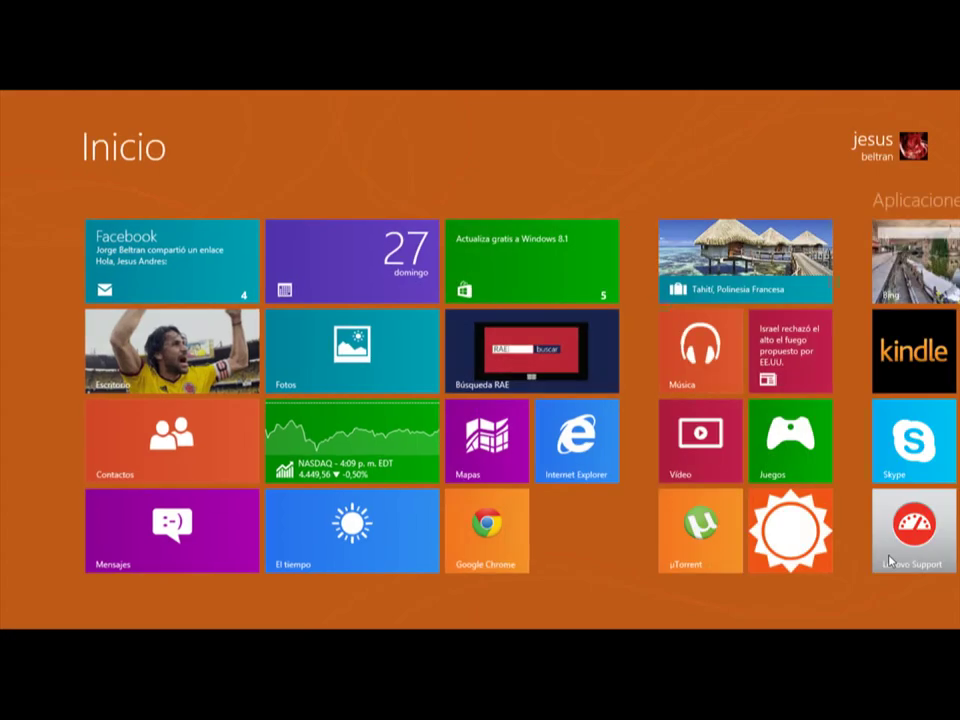
{"action": "scroll", "coordinate": [898, 562], "scroll_direction": "down", "scroll_amount": 2}
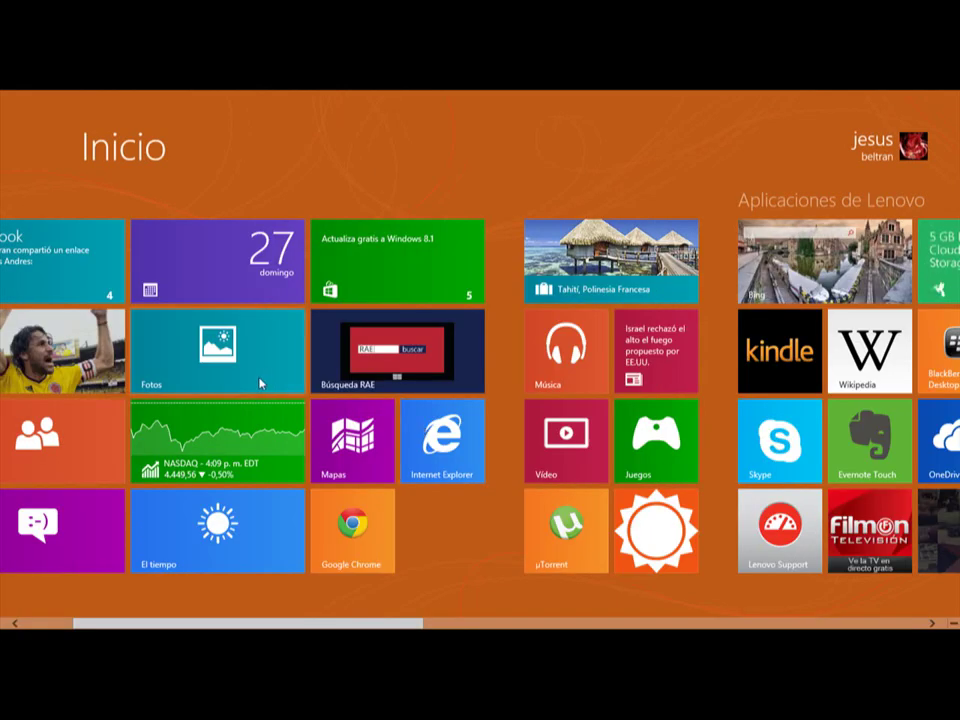
{"action": "left_click", "coordinate": [65, 333]}
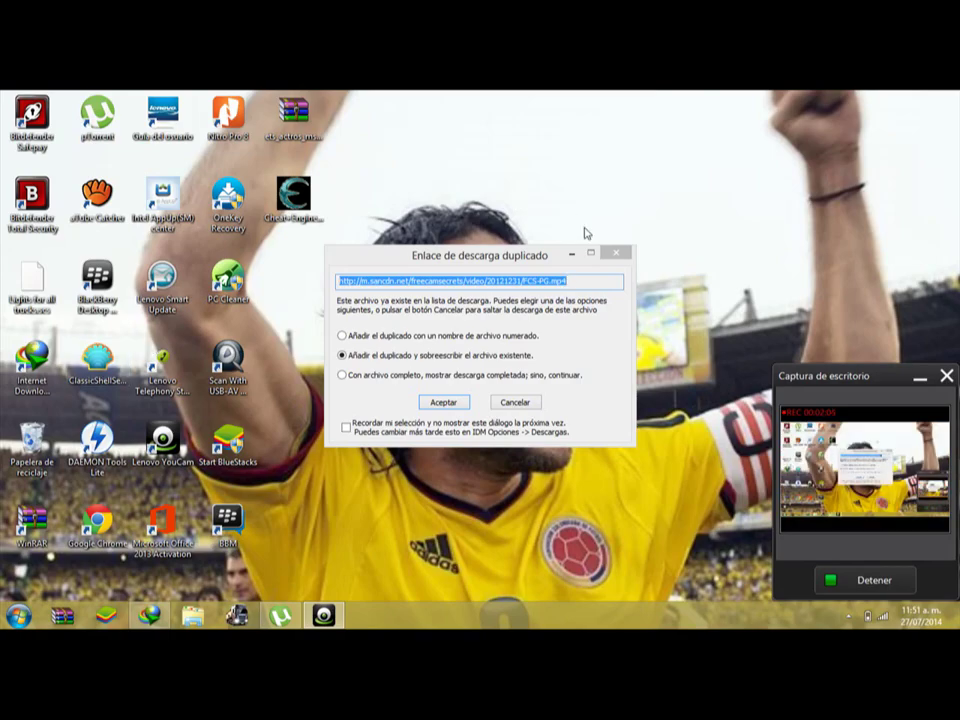
{"action": "left_click", "coordinate": [616, 253]}
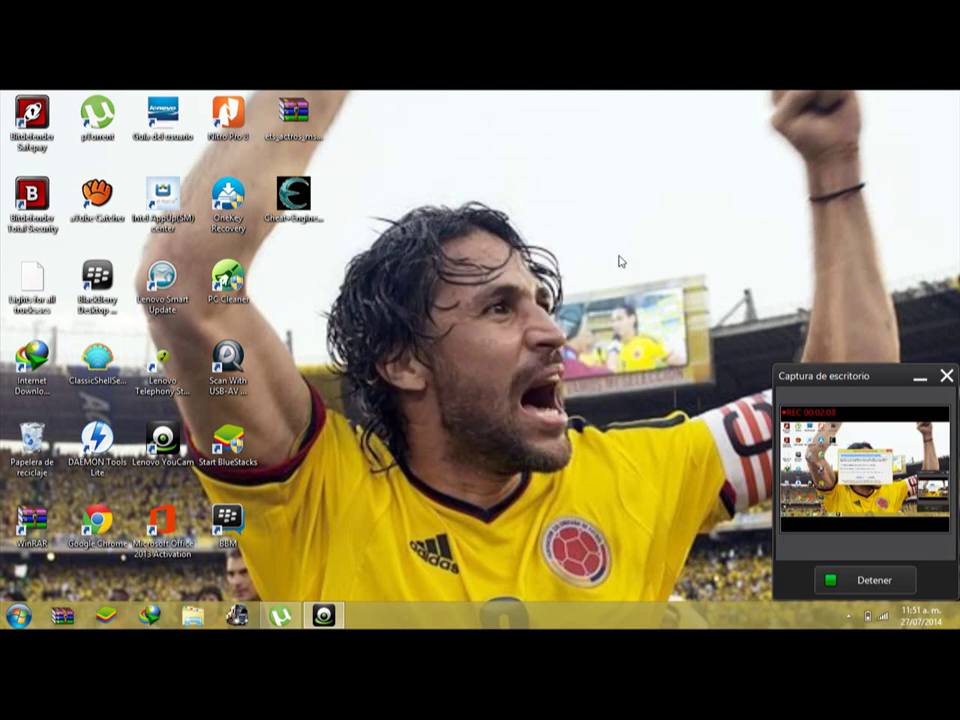
- Open the folder containing the Euro Truck Simulator 2 v1.10.1s torrent's files from µTorrent and select the game installer
{"action": "left_click", "coordinate": [270, 617]}
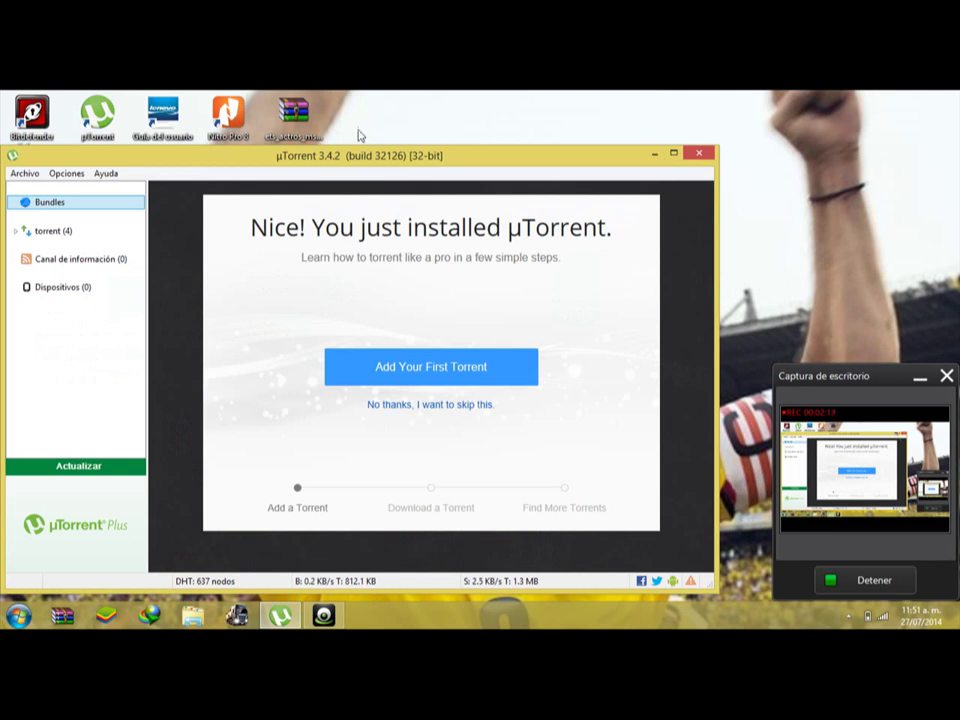
{"action": "left_click", "coordinate": [58, 231]}
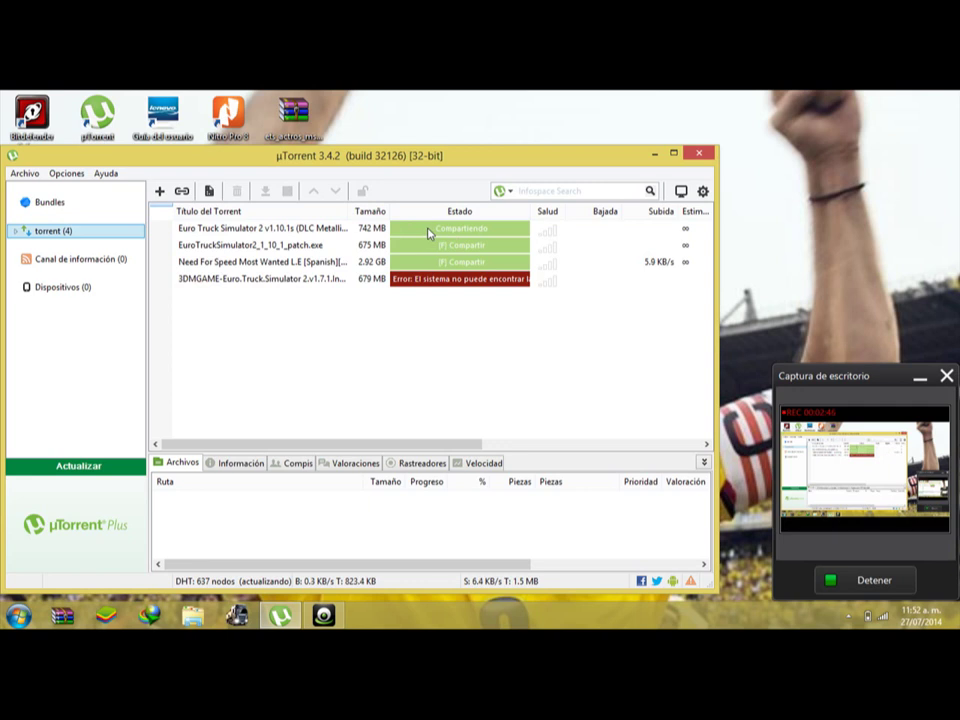
{"action": "right_click", "coordinate": [429, 233]}
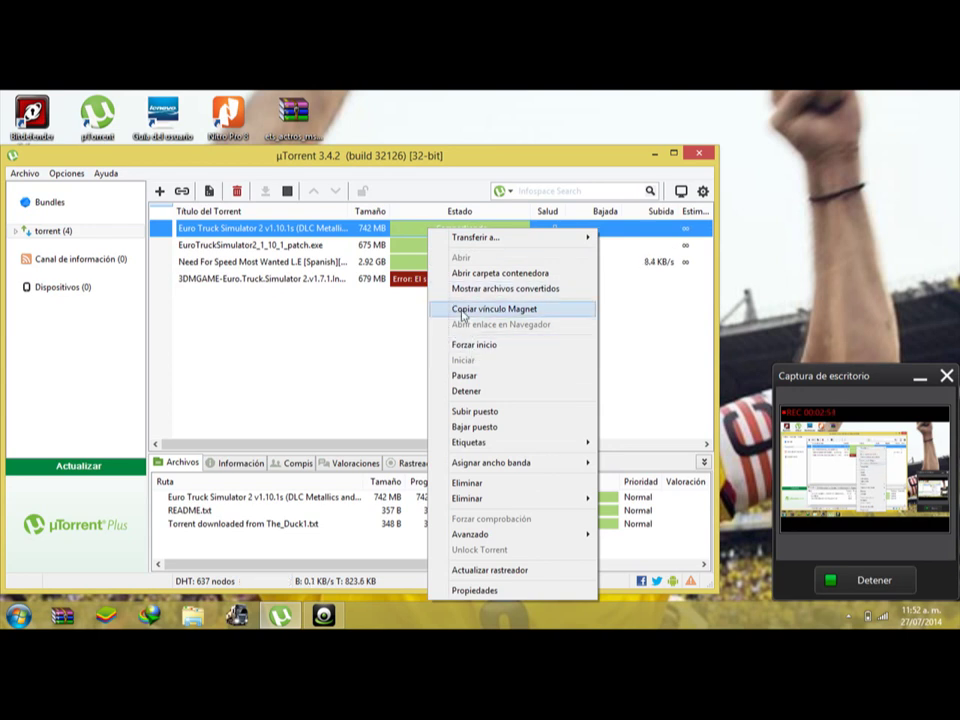
{"action": "left_click", "coordinate": [455, 278]}
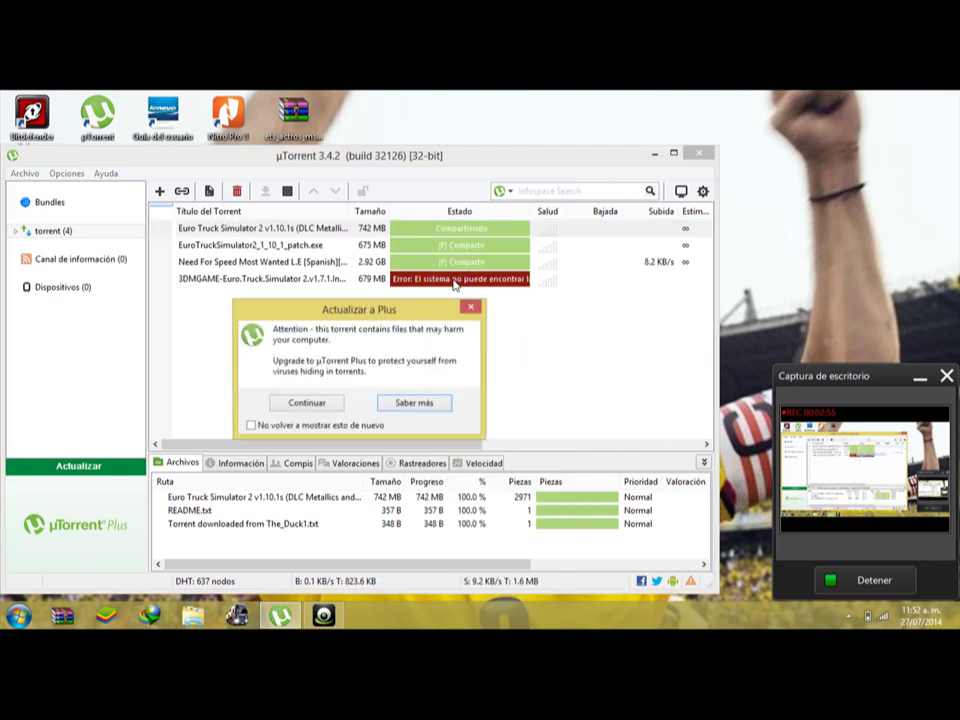
{"action": "left_click", "coordinate": [306, 407]}
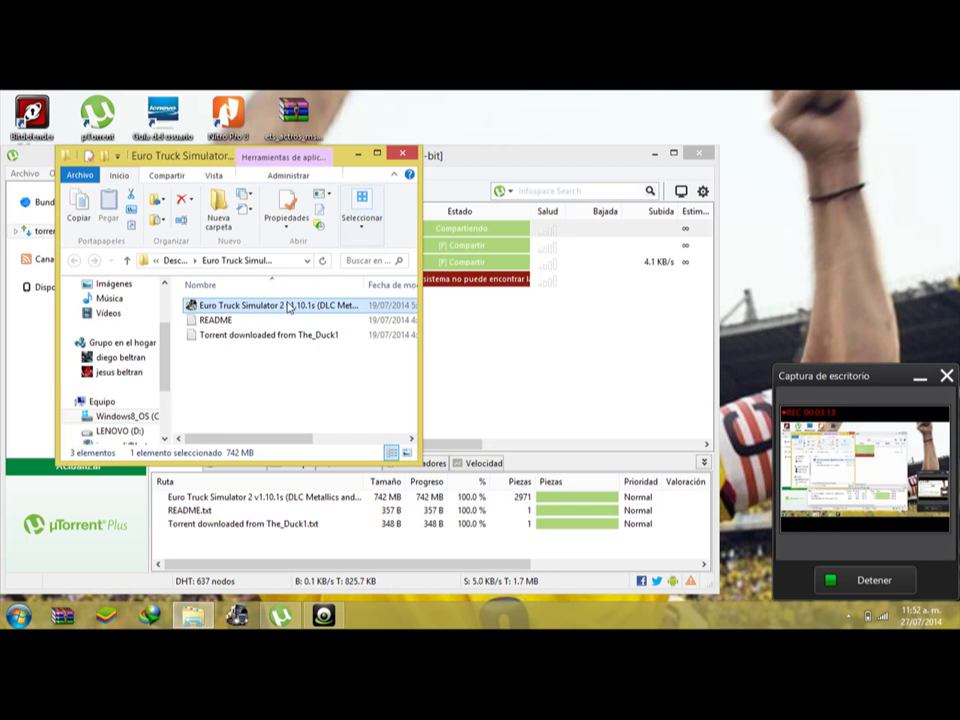
{"action": "double_click", "coordinate": [289, 306]}
- Minimize the desktop capture window
{"action": "mouse_move", "coordinate": [941, 136]}
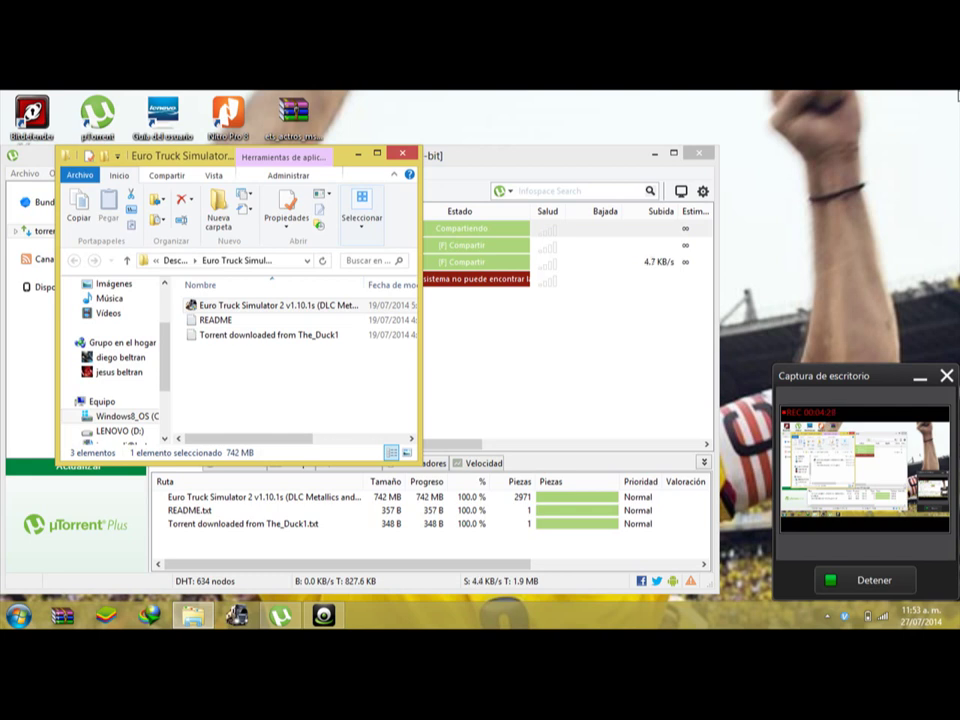
{"action": "key", "text": "super+c"}
{"action": "key", "text": "Escape"}
{"action": "left_click", "coordinate": [919, 378]}
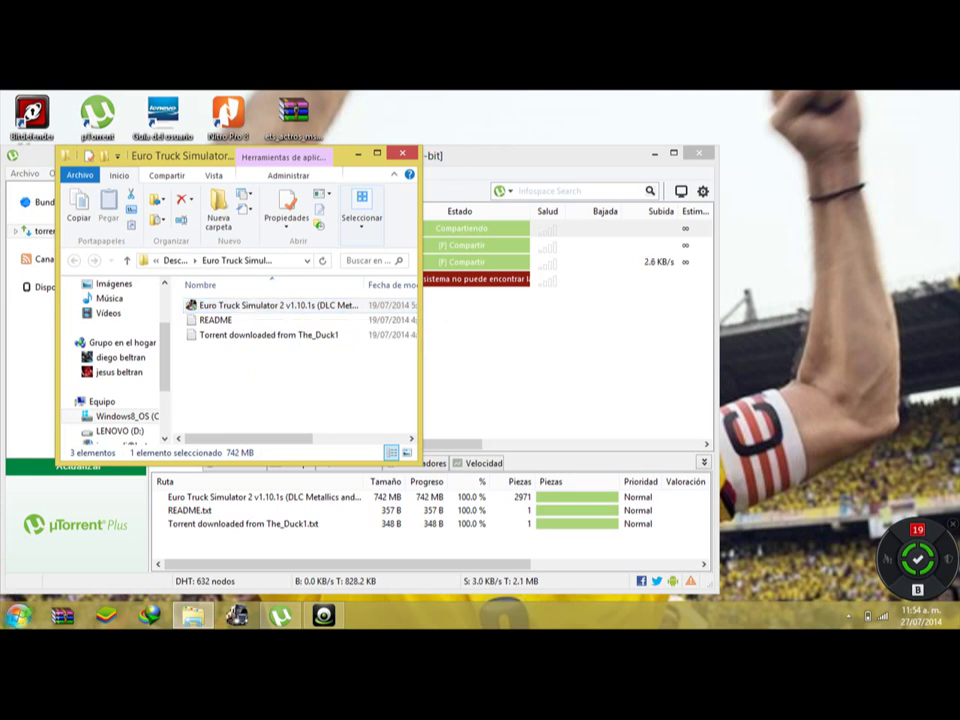
- Search the installed programs for "eu" and open the file location of Euro Truck Simulator 2
{"action": "left_click", "coordinate": [14, 603]}
{"action": "left_click", "coordinate": [17, 612]}
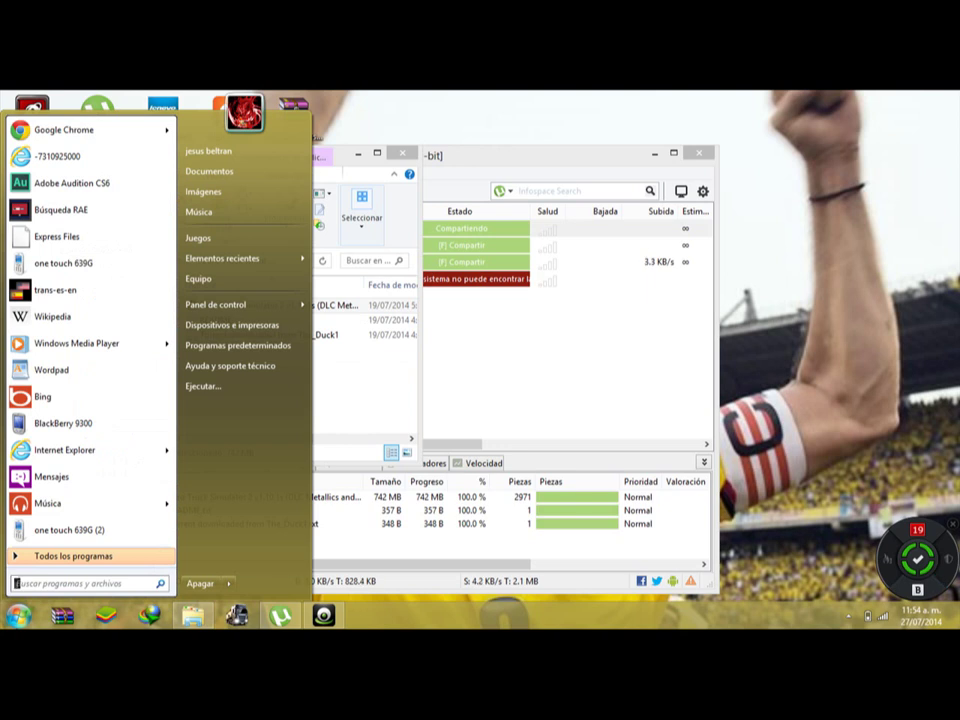
{"action": "type", "text": "c"}
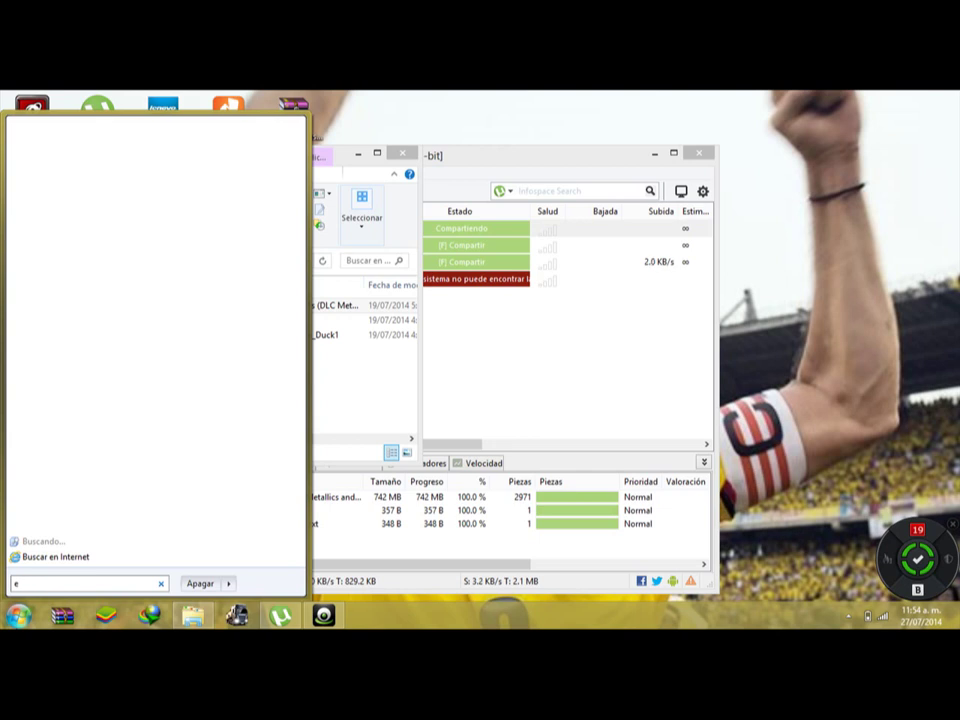
{"action": "type", "text": "u"}
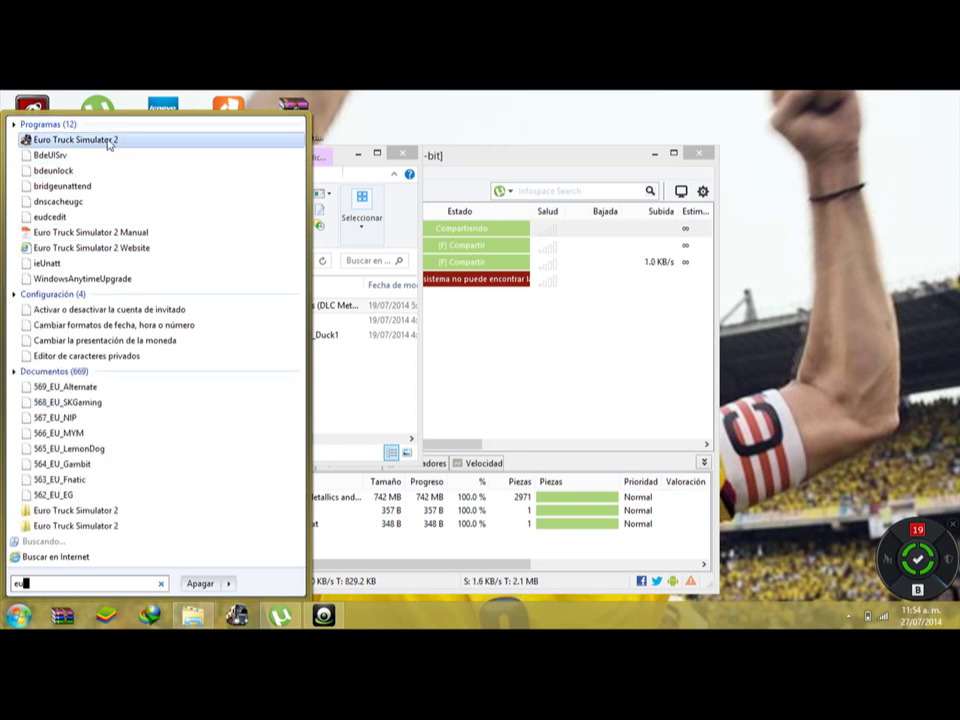
{"action": "right_click", "coordinate": [110, 139]}
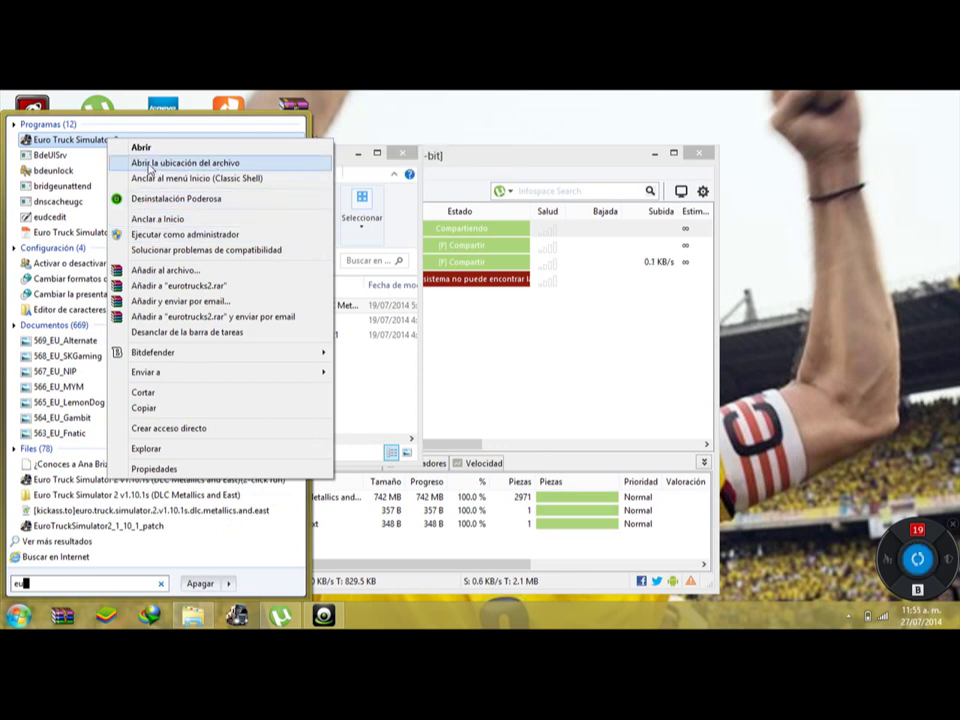
{"action": "left_click", "coordinate": [146, 164]}
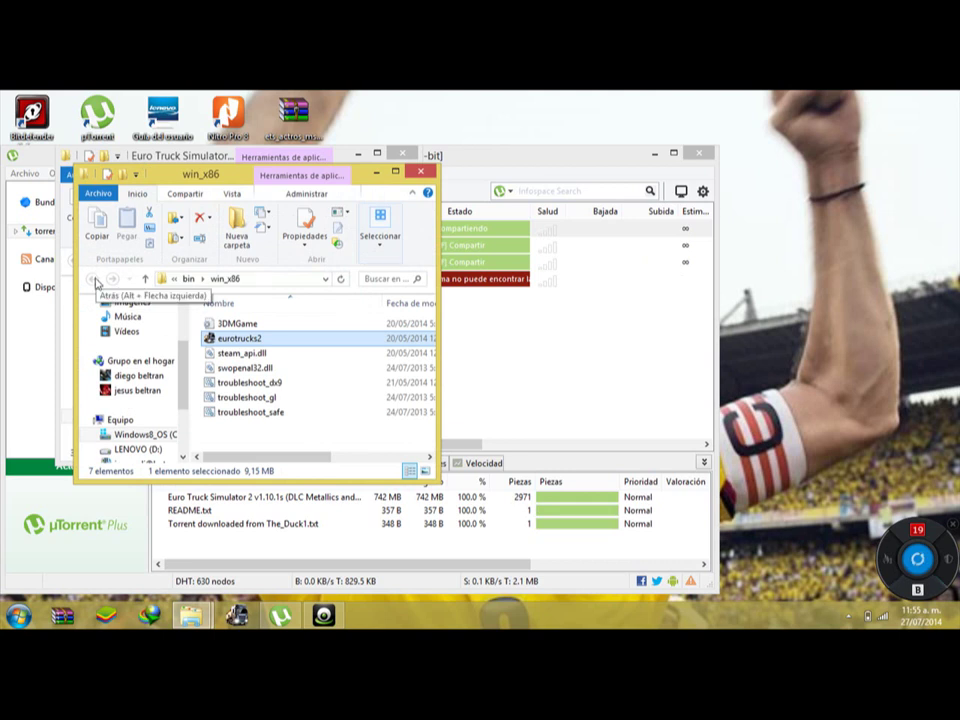
- Open the 2-click run folder on the Windows8_OS (C:) drive
{"action": "left_click", "coordinate": [150, 437]}
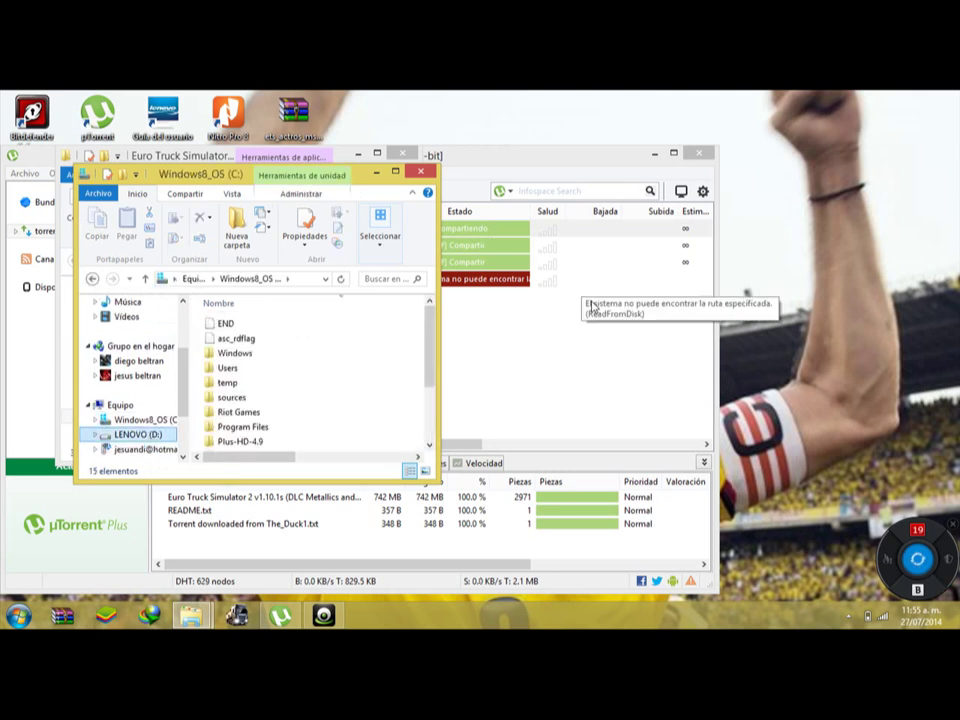
{"action": "left_click", "coordinate": [429, 410]}
{"action": "left_click", "coordinate": [432, 413]}
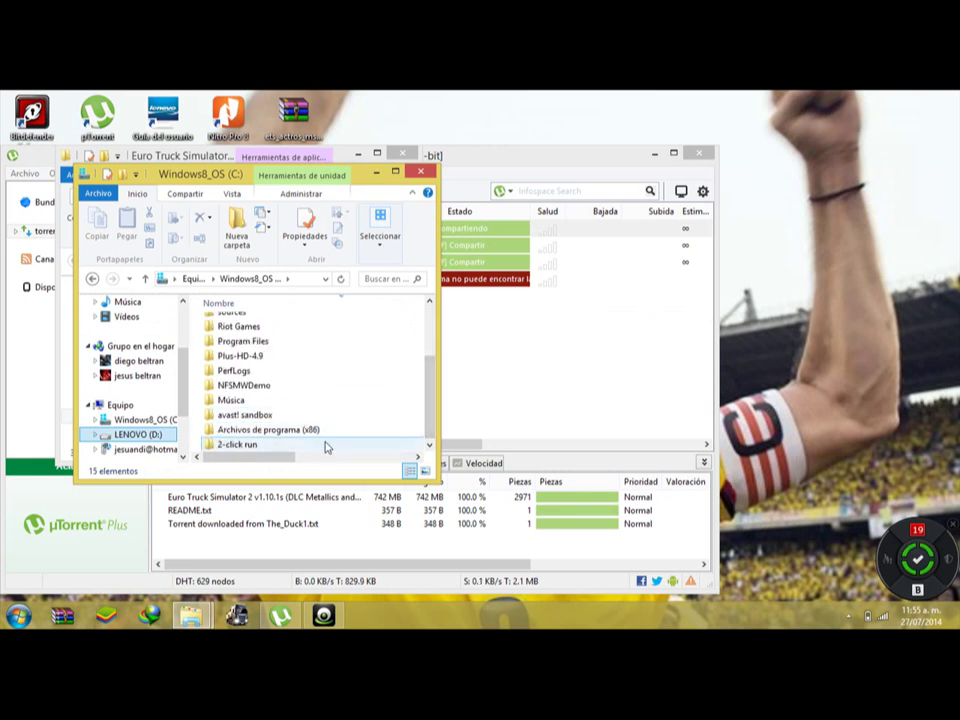
{"action": "mouse_move", "coordinate": [325, 446]}
{"action": "mouse_move", "coordinate": [366, 455]}
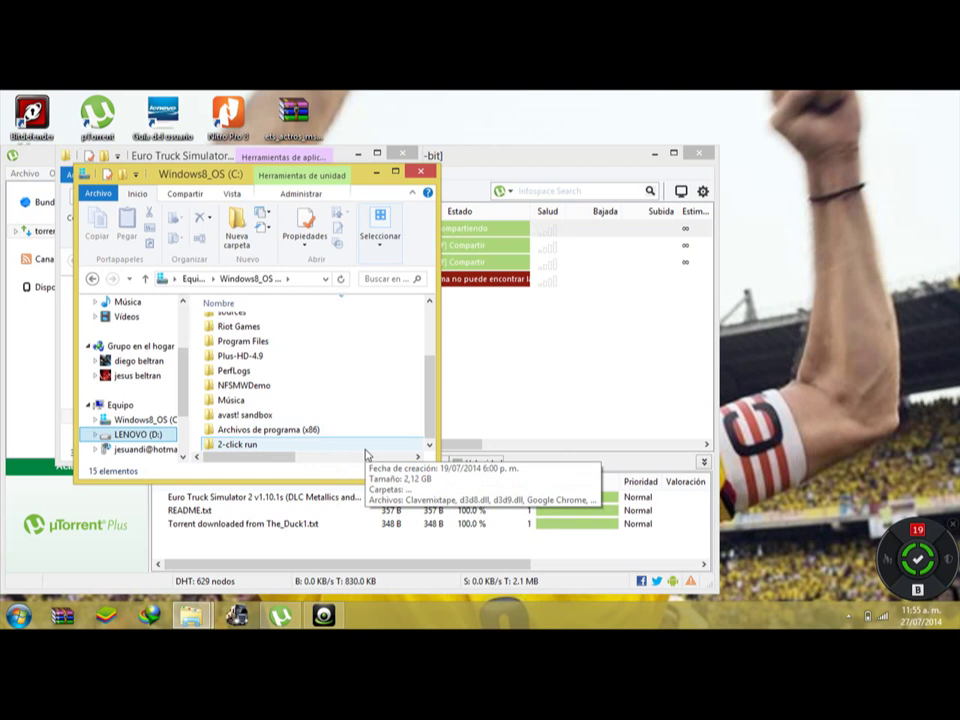
{"action": "right_click", "coordinate": [363, 455]}
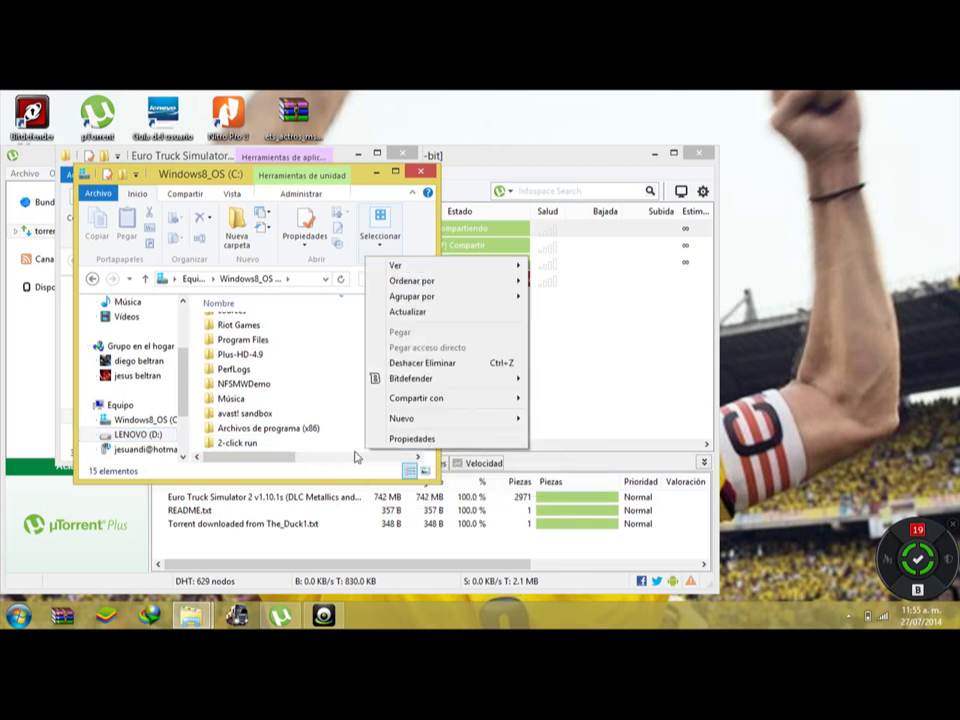
{"action": "mouse_move", "coordinate": [391, 268]}
{"action": "left_click", "coordinate": [289, 443]}
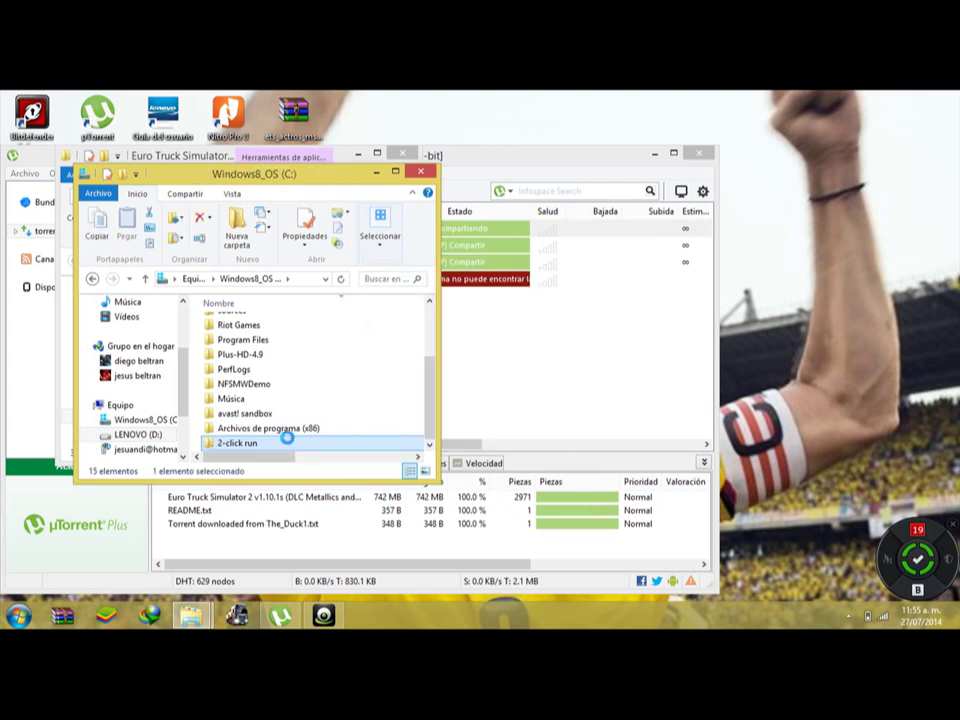
{"action": "double_click", "coordinate": [289, 443]}
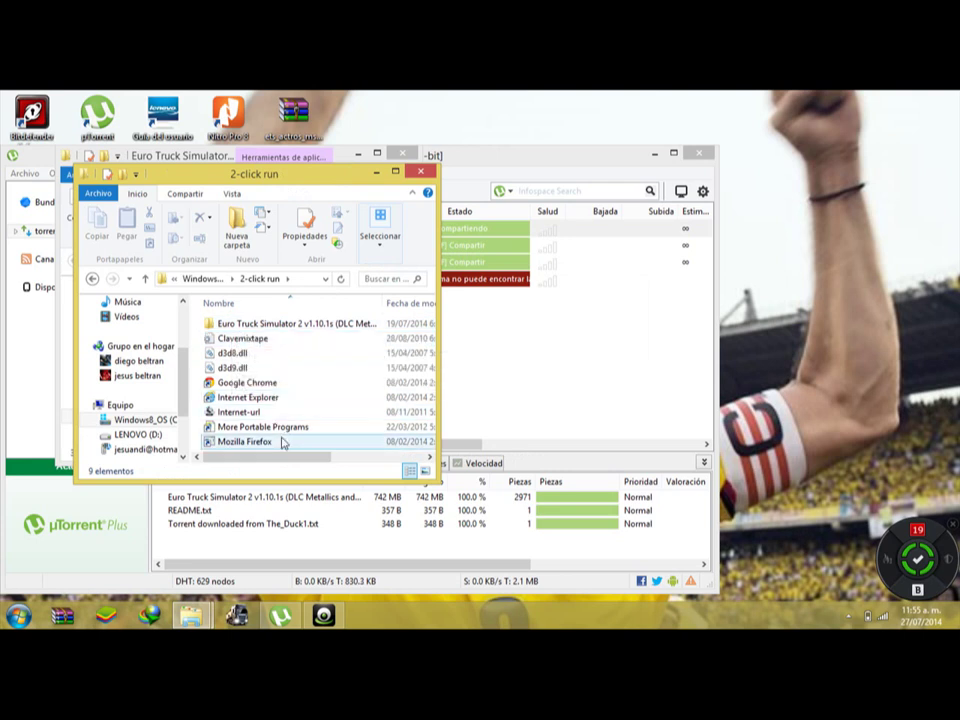
- Open the win_x86 folder within the bin folder of Euro Truck Simulator 2 v1.10.1s
{"action": "double_click", "coordinate": [271, 326]}
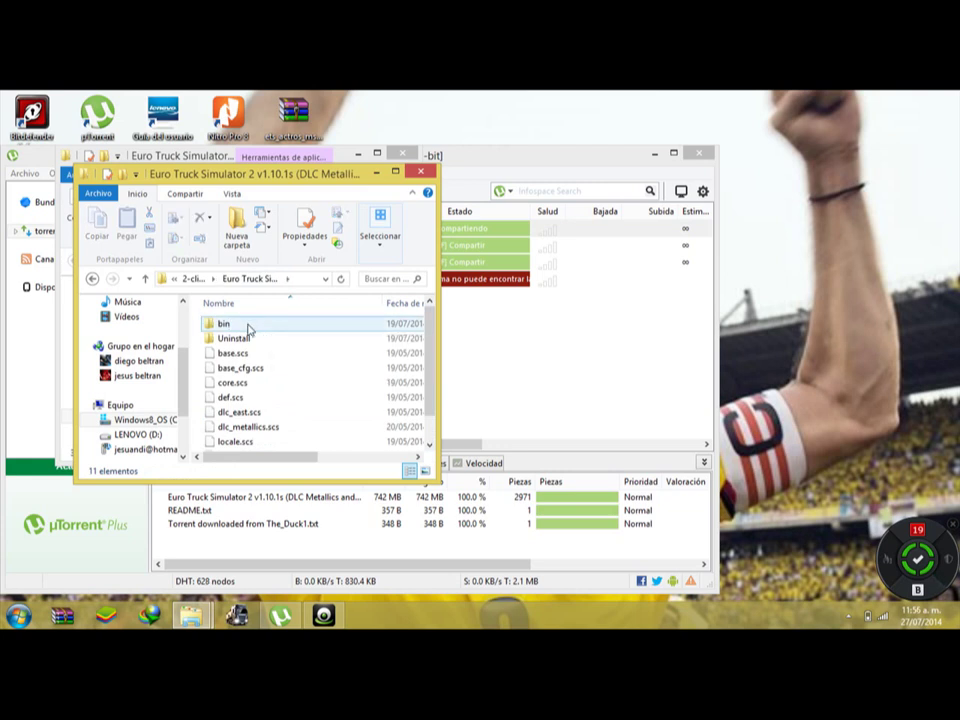
{"action": "double_click", "coordinate": [252, 326]}
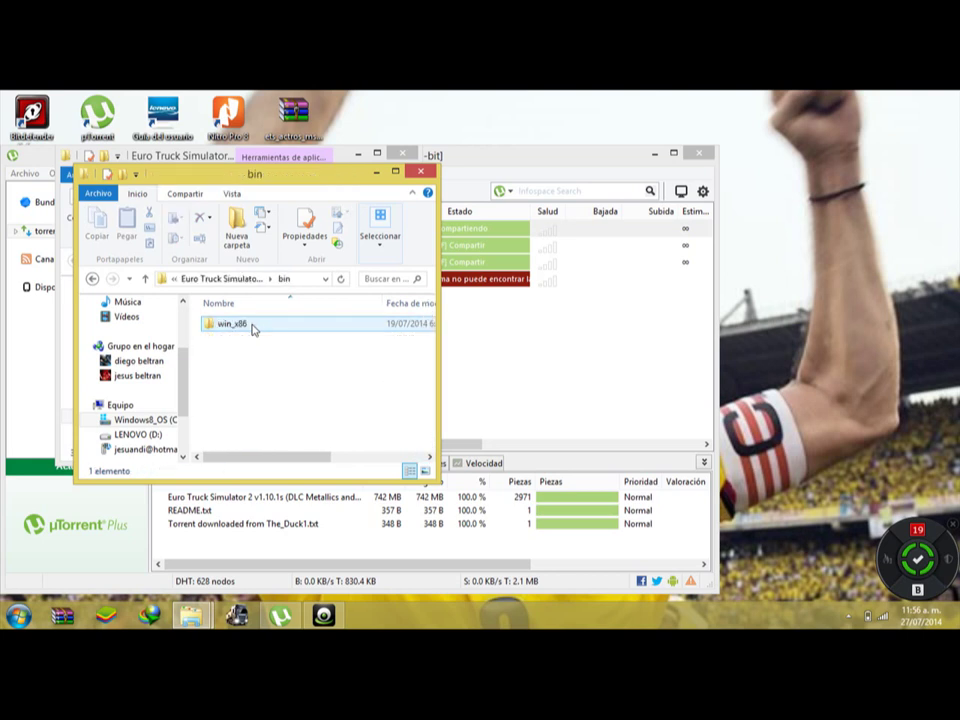
{"action": "left_click", "coordinate": [252, 326]}
{"action": "double_click", "coordinate": [232, 324]}
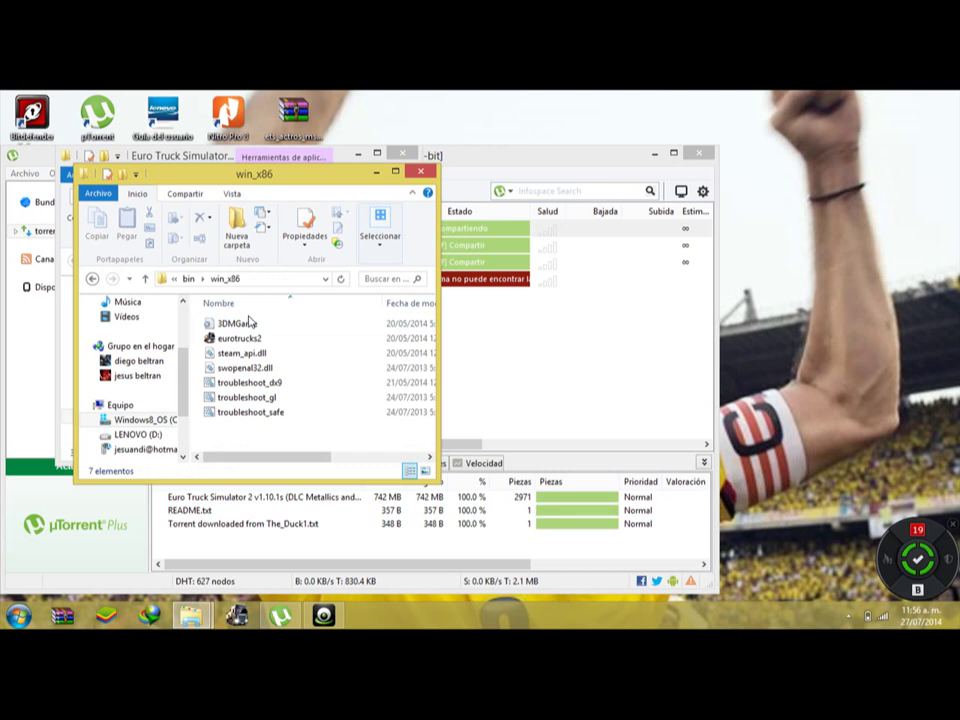
- Select the 3DMGame, eurotrucks2 and steam_api.dll files in the win_x86 folder
{"action": "double_click", "coordinate": [252, 323]}
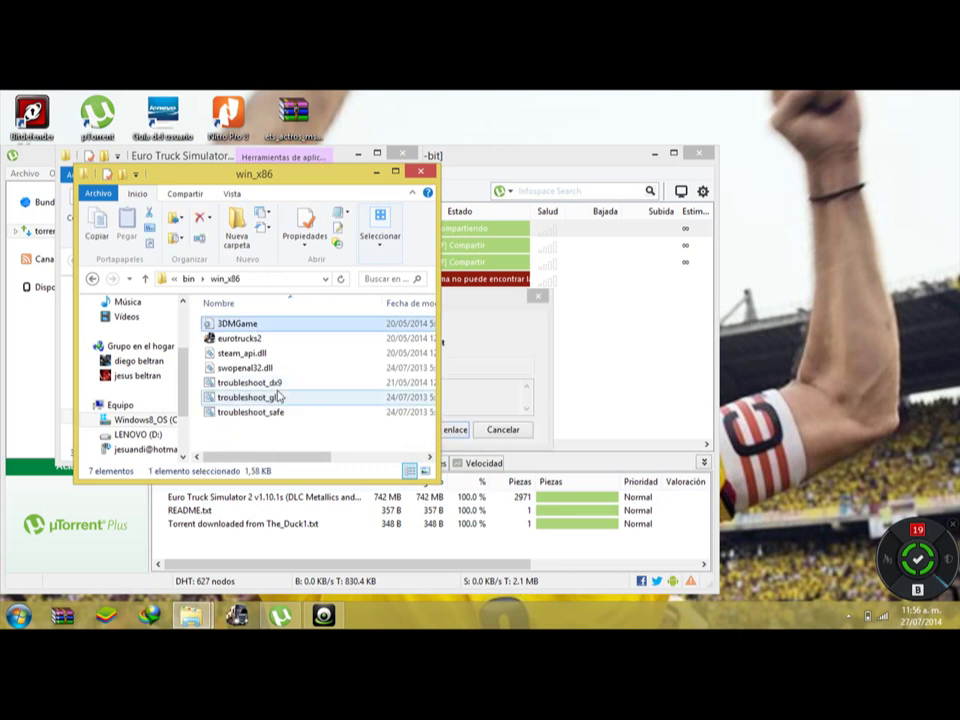
{"action": "left_click_drag", "start_coordinate": [259, 323], "coordinate": [262, 355]}
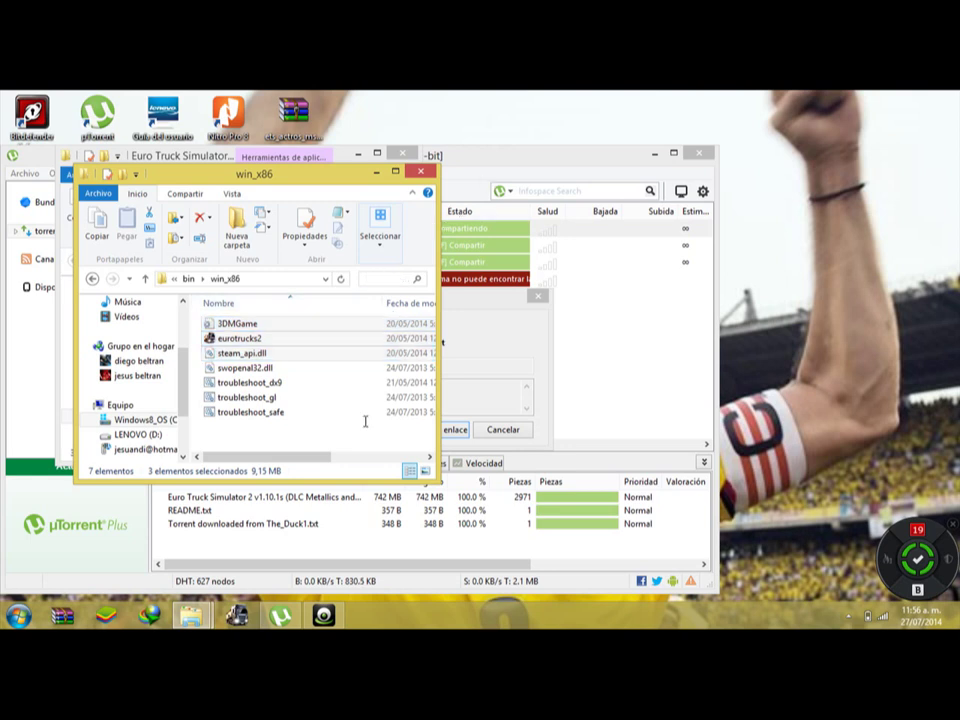
{"action": "key", "text": "ctrl+e"}
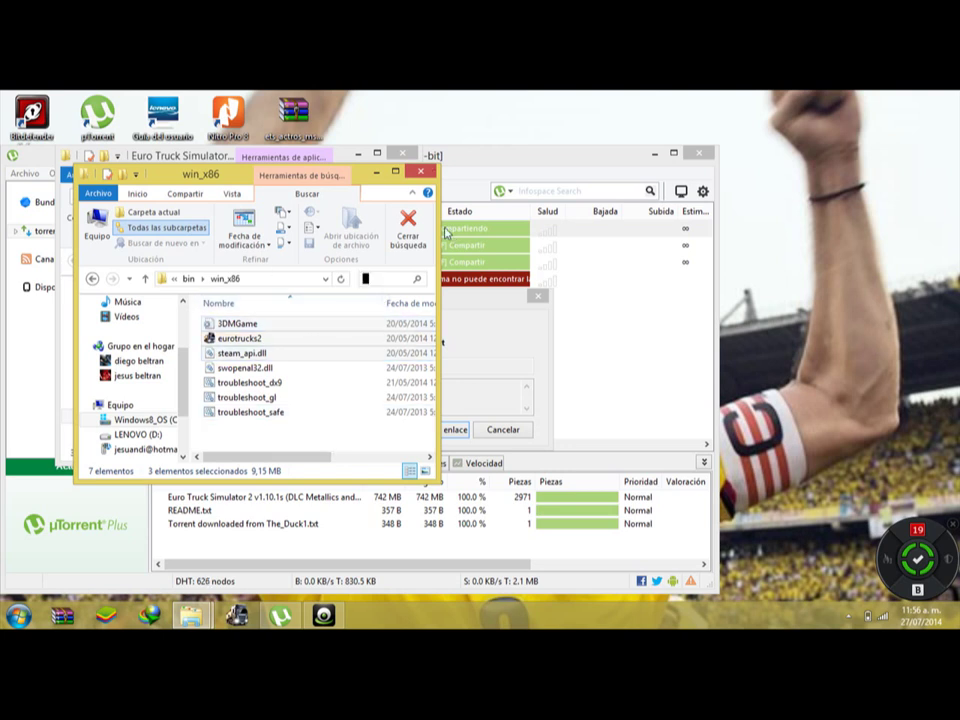
- Maximize the downloaded Euro Truck Simulator 2 folder with nothing selected, and bring the win_x86 window back in front
{"action": "left_click", "coordinate": [377, 172]}
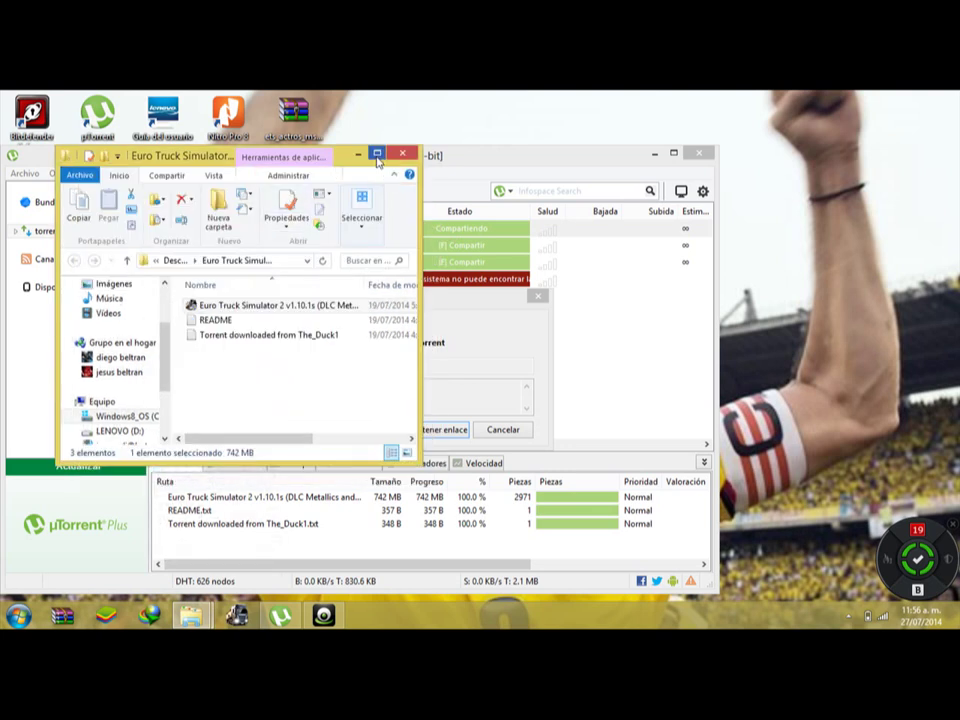
{"action": "left_click", "coordinate": [377, 155]}
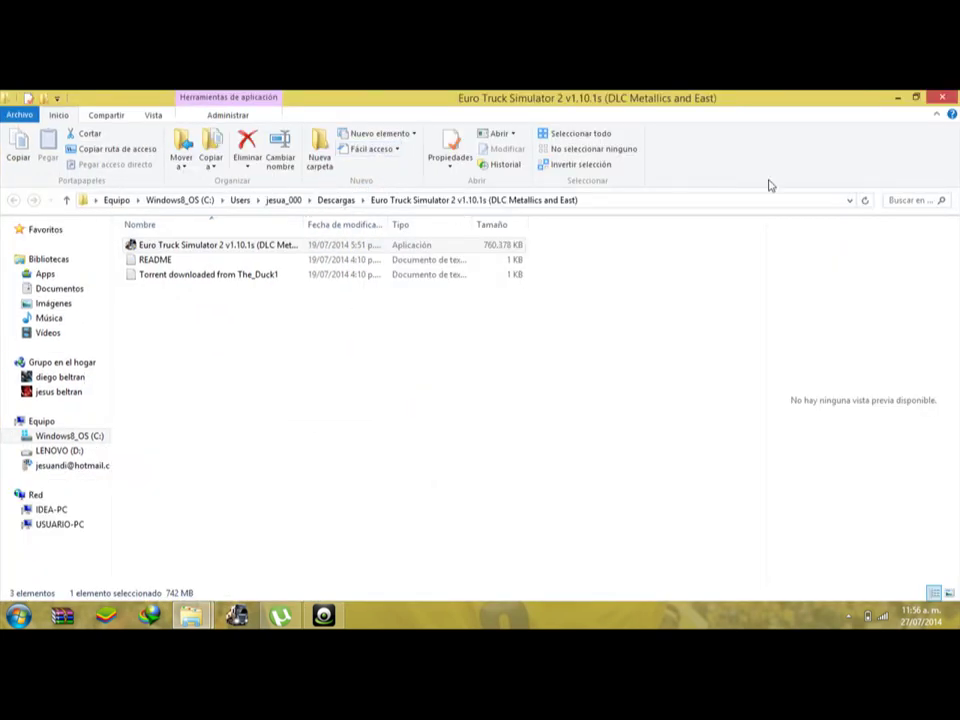
{"action": "left_click_drag", "start_coordinate": [608, 241], "coordinate": [765, 233]}
{"action": "left_click_drag", "start_coordinate": [912, 96], "coordinate": [958, 513]}
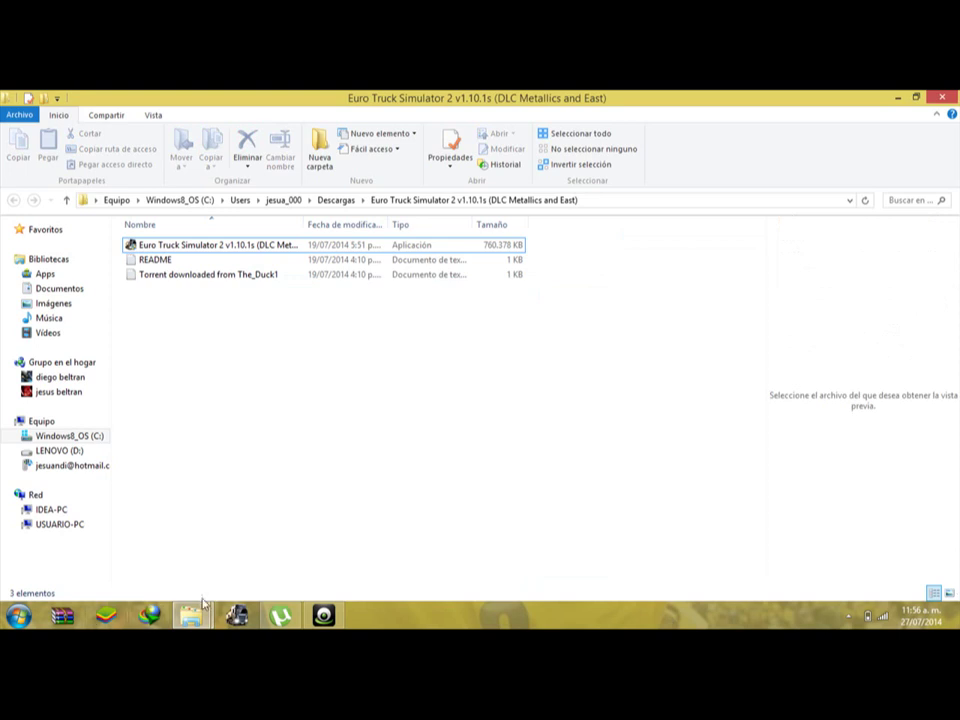
{"action": "mouse_move", "coordinate": [193, 610]}
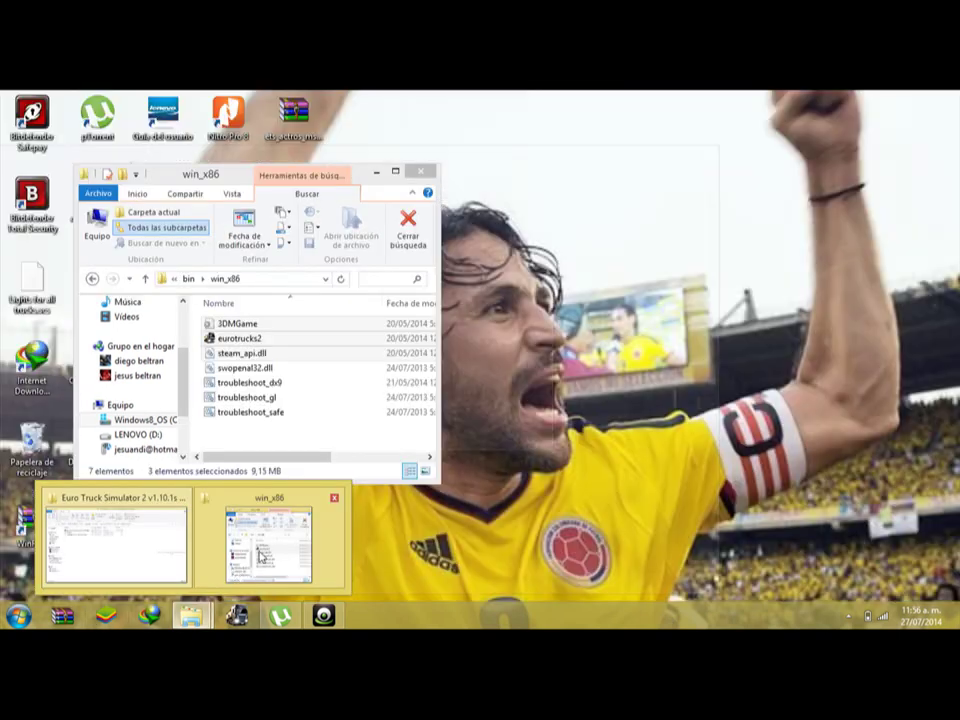
{"action": "left_click", "coordinate": [261, 556]}
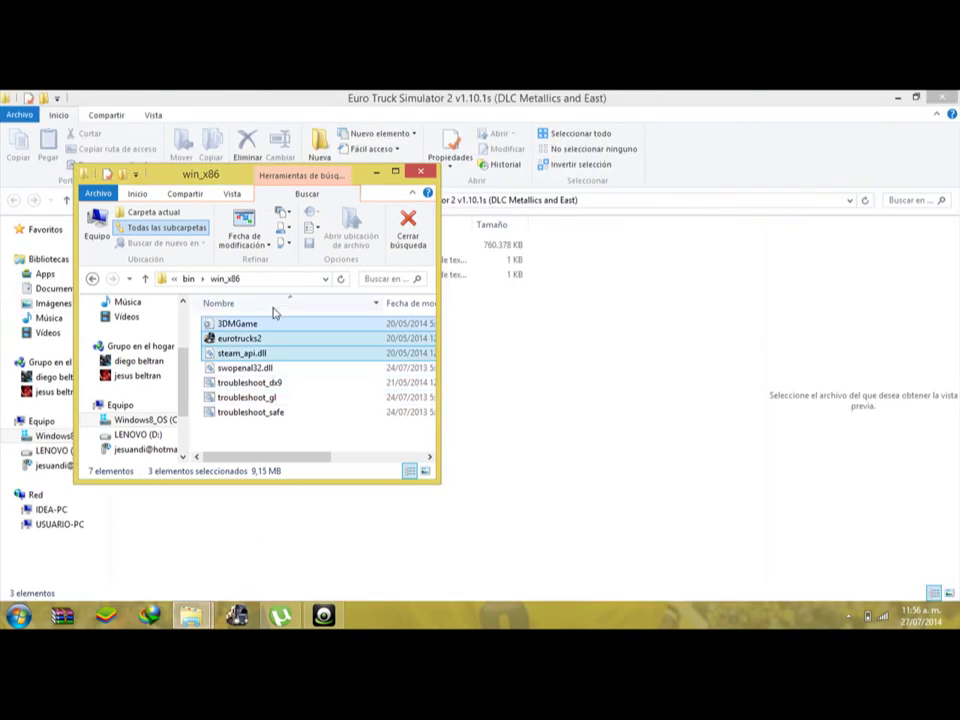
- Maximize the win_x86 window and copy all of the files in the folder
{"action": "left_click", "coordinate": [395, 172]}
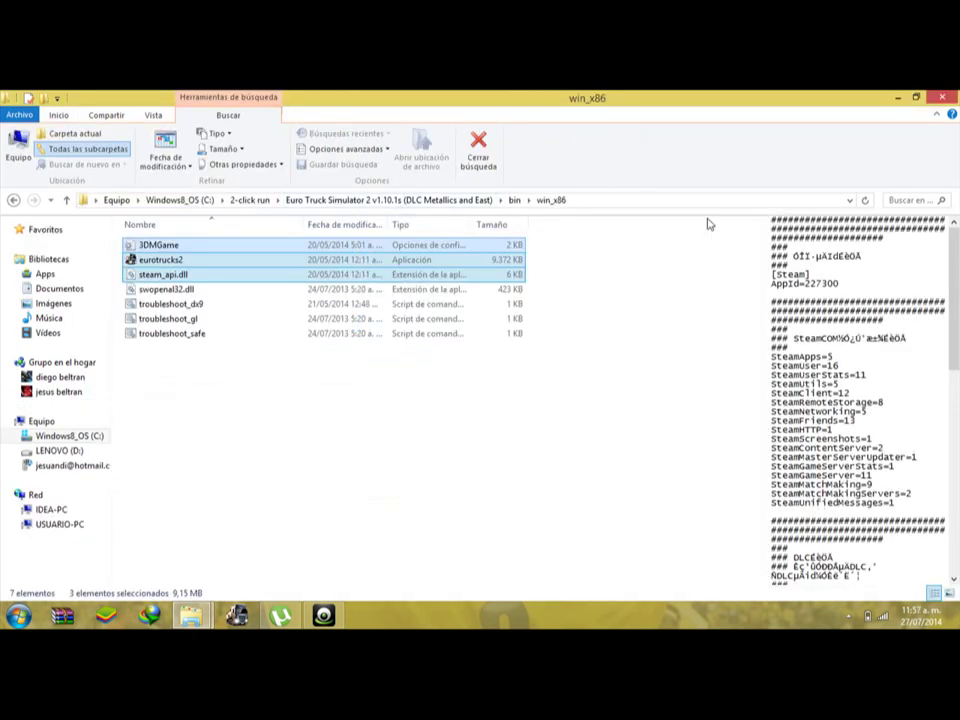
{"action": "left_click", "coordinate": [708, 255]}
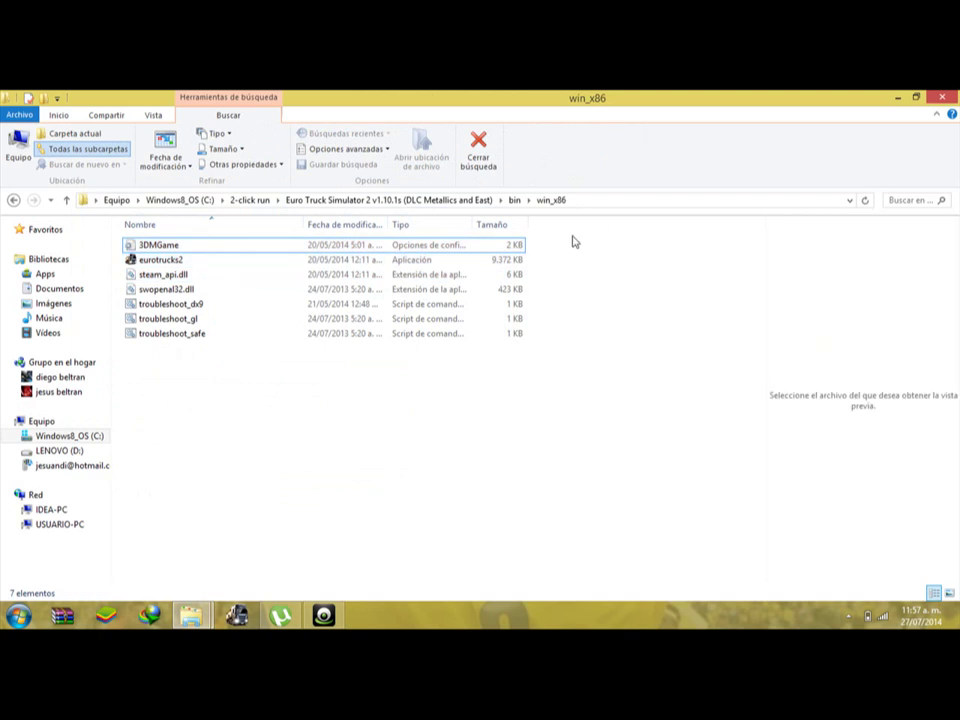
{"action": "left_click_drag", "start_coordinate": [570, 236], "coordinate": [307, 598]}
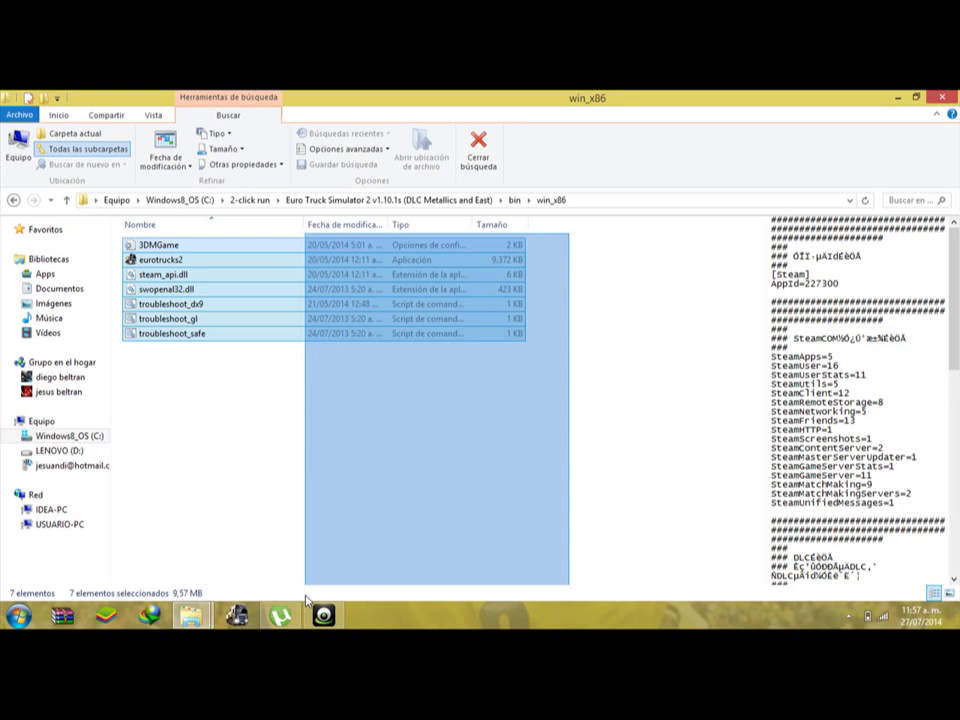
{"action": "left_click_drag", "start_coordinate": [306, 597], "coordinate": [291, 469]}
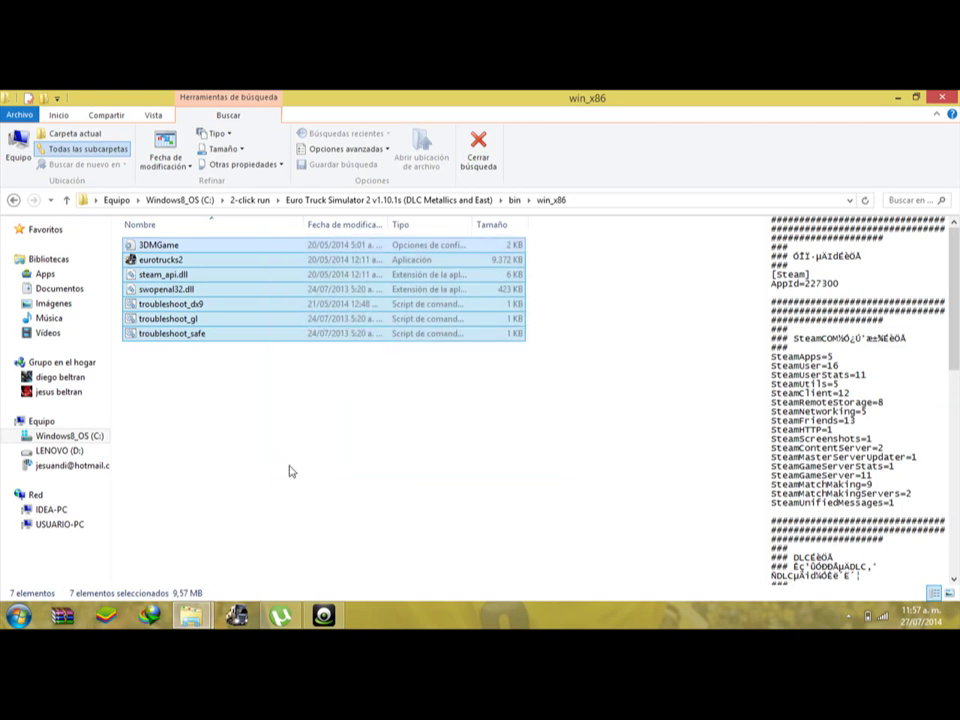
{"action": "right_click", "coordinate": [288, 464]}
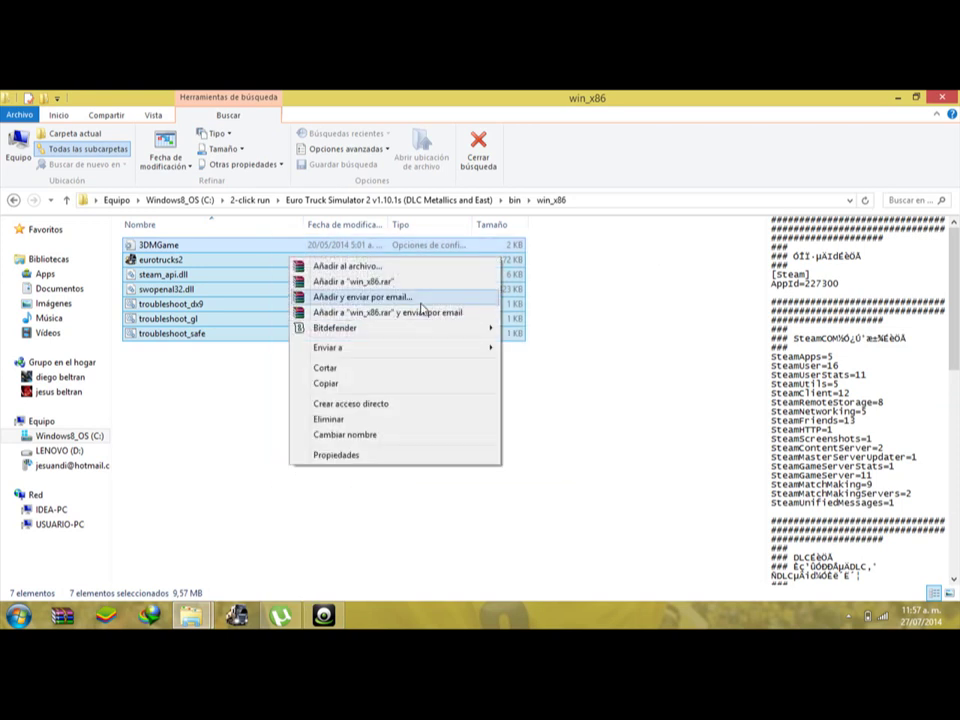
{"action": "left_click", "coordinate": [418, 385]}
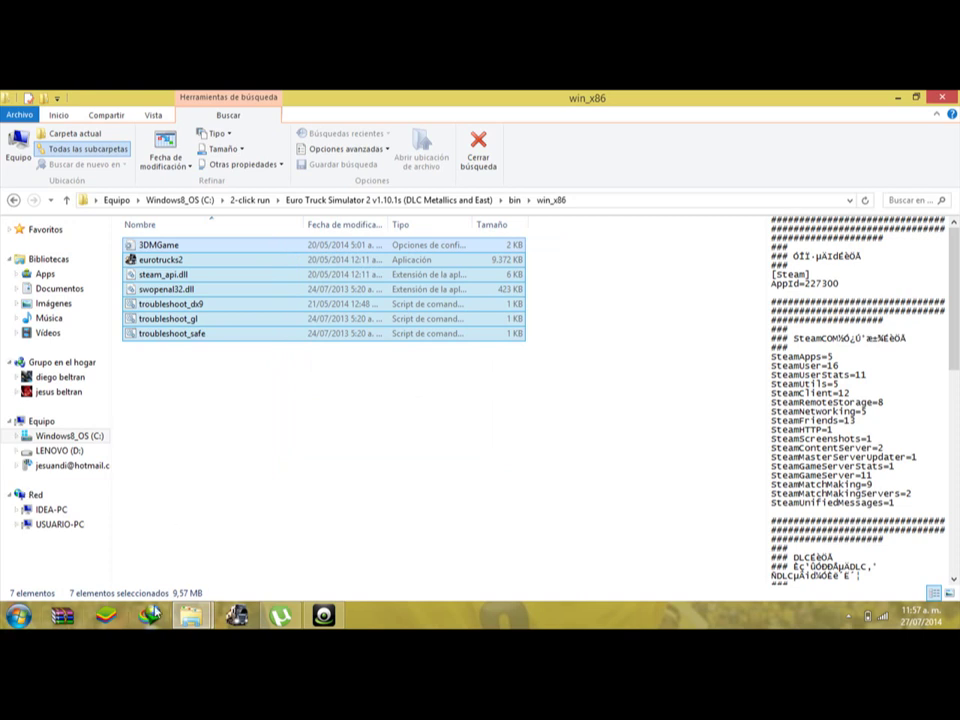
- Go to the Windows8_OS (C:) drive, and from there to the Documentos library
{"action": "left_click", "coordinate": [101, 440]}
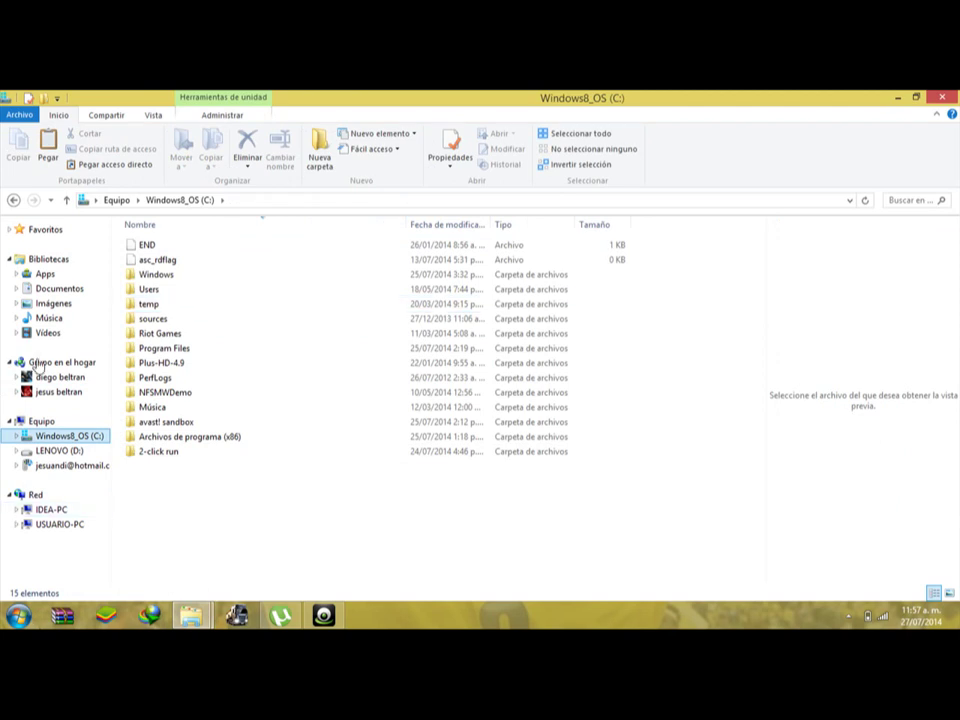
{"action": "left_click", "coordinate": [99, 290]}
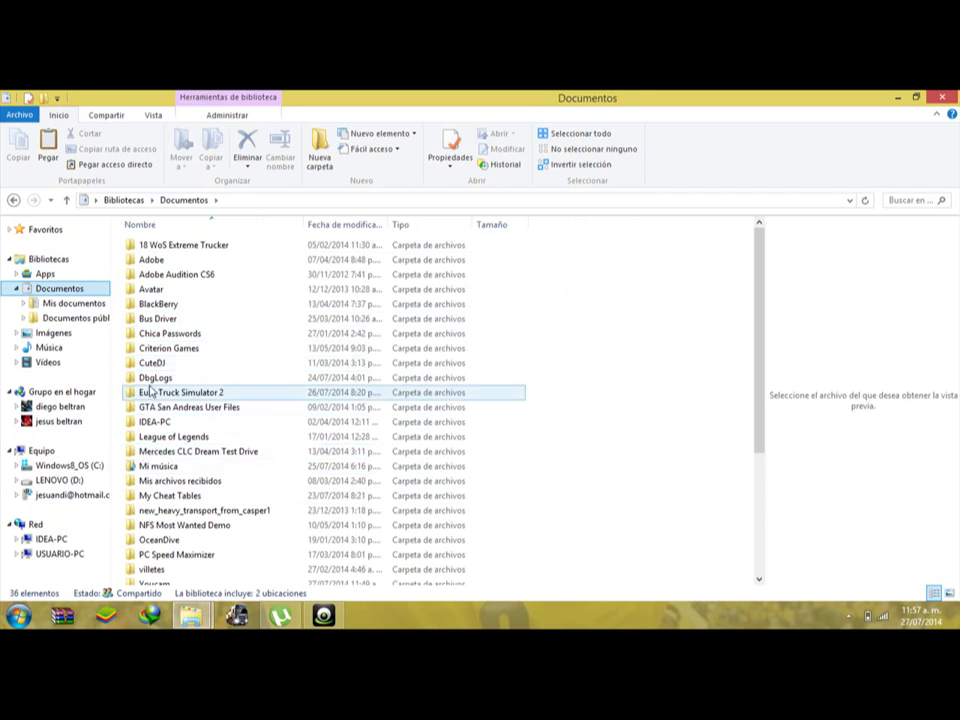
{"action": "left_click", "coordinate": [152, 378]}
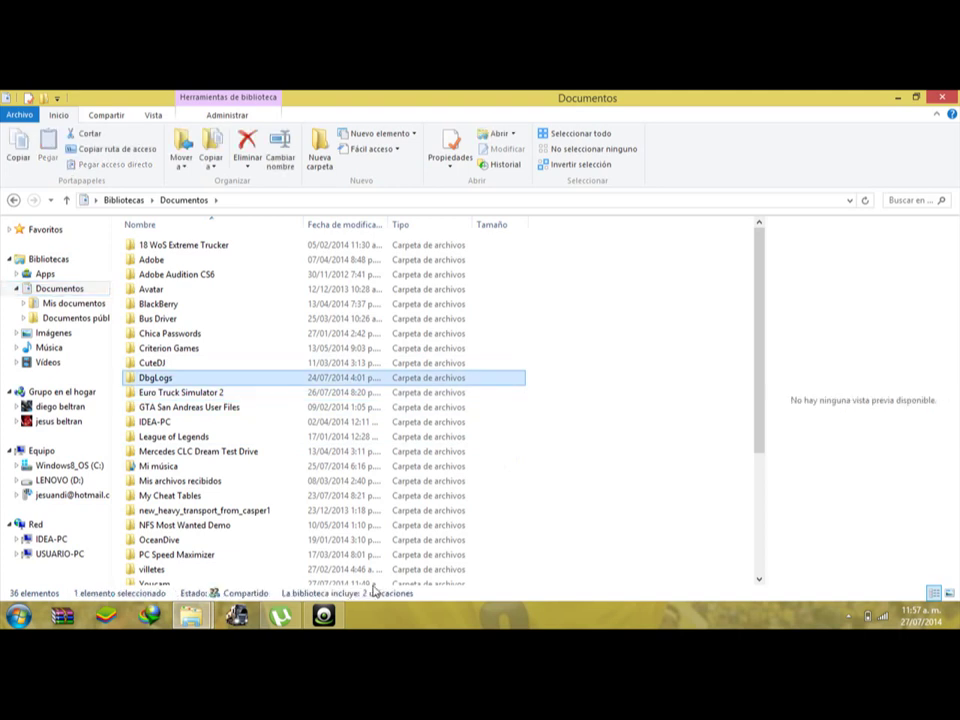
{"action": "left_click_drag", "start_coordinate": [152, 569], "coordinate": [50, 466]}
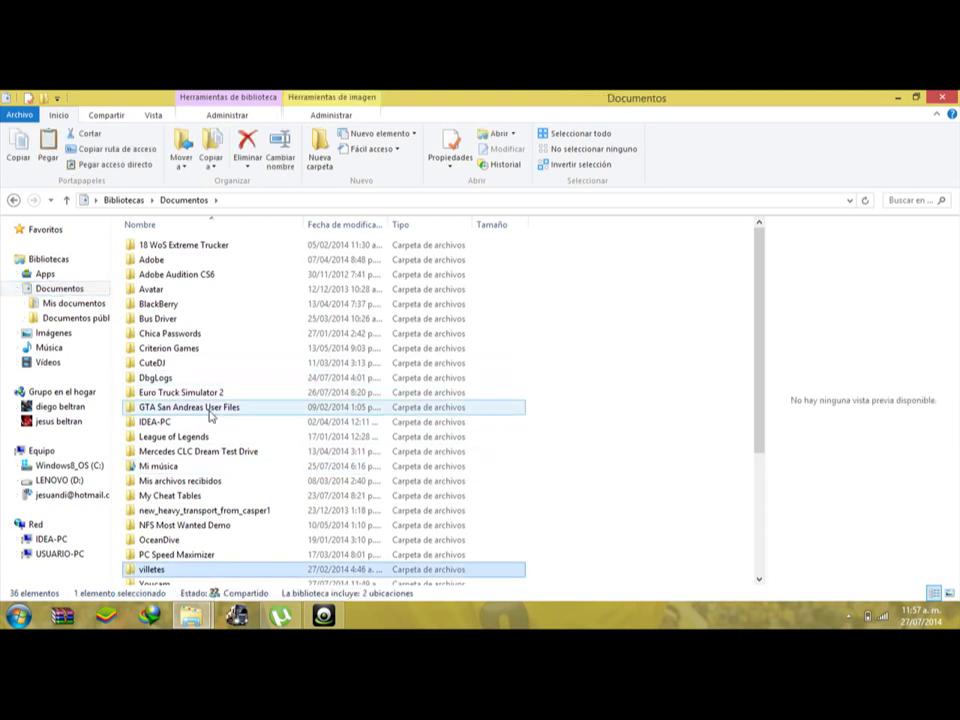
{"action": "left_click", "coordinate": [205, 392]}
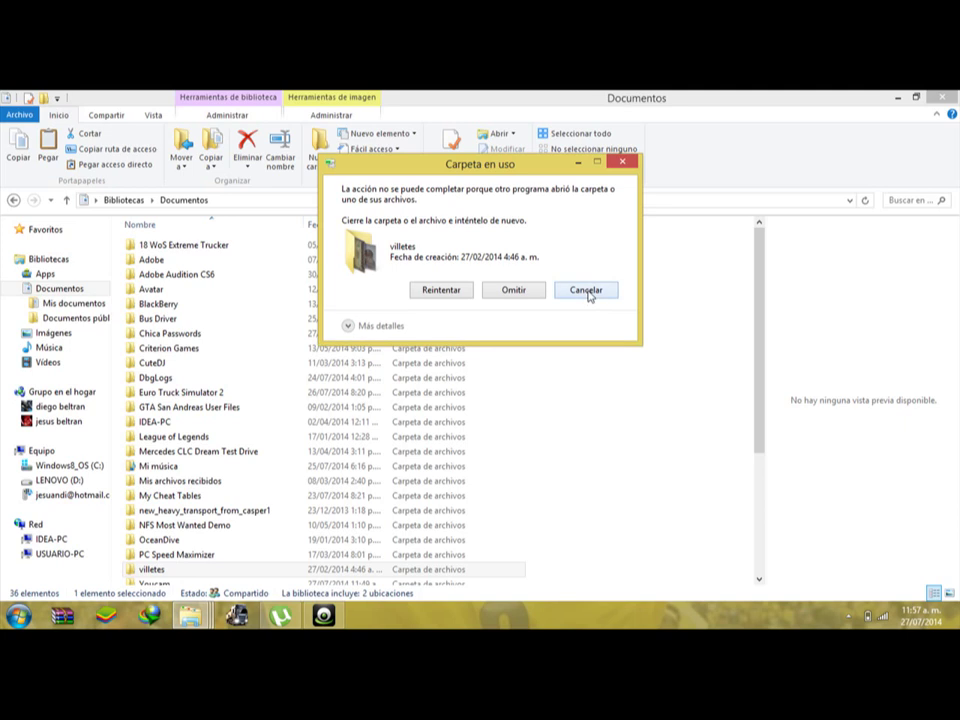
{"action": "left_click", "coordinate": [587, 291]}
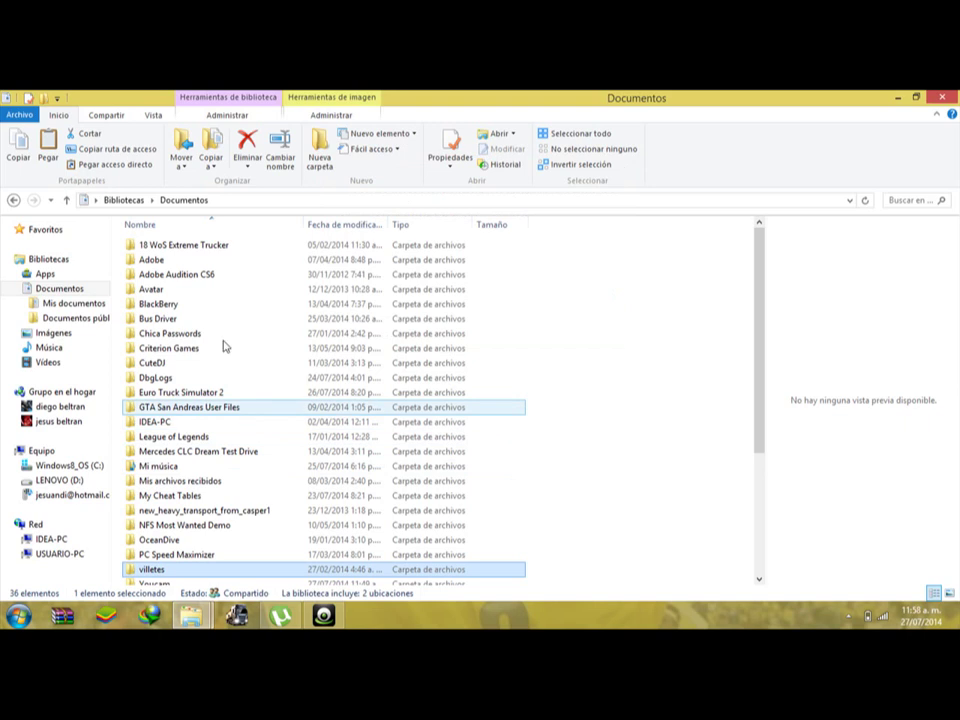
- Open the Euro Truck Simulator 2 folder in Documentos with its config.cfg file selected
{"action": "left_click", "coordinate": [236, 392]}
{"action": "double_click", "coordinate": [236, 392]}
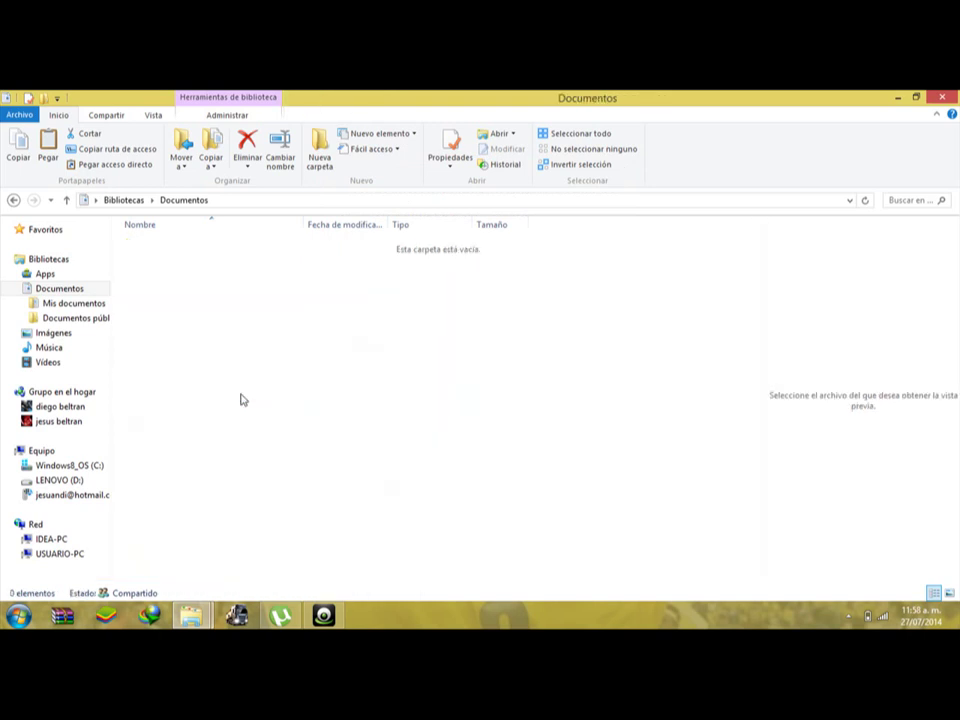
{"action": "left_click", "coordinate": [241, 394]}
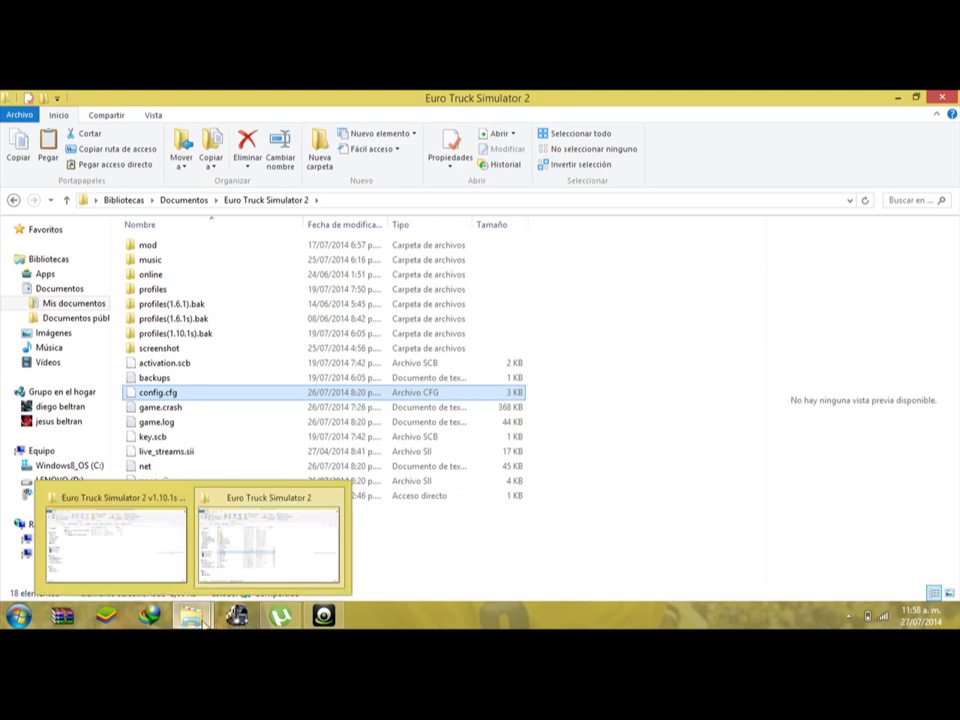
- Switch to the downloaded Euro Truck Simulator 2 v1.10.1s folder and return to the Euro Truck Simulator 2 folder in Documentos
{"action": "mouse_move", "coordinate": [285, 598]}
{"action": "mouse_move", "coordinate": [190, 612]}
{"action": "left_click", "coordinate": [211, 559]}
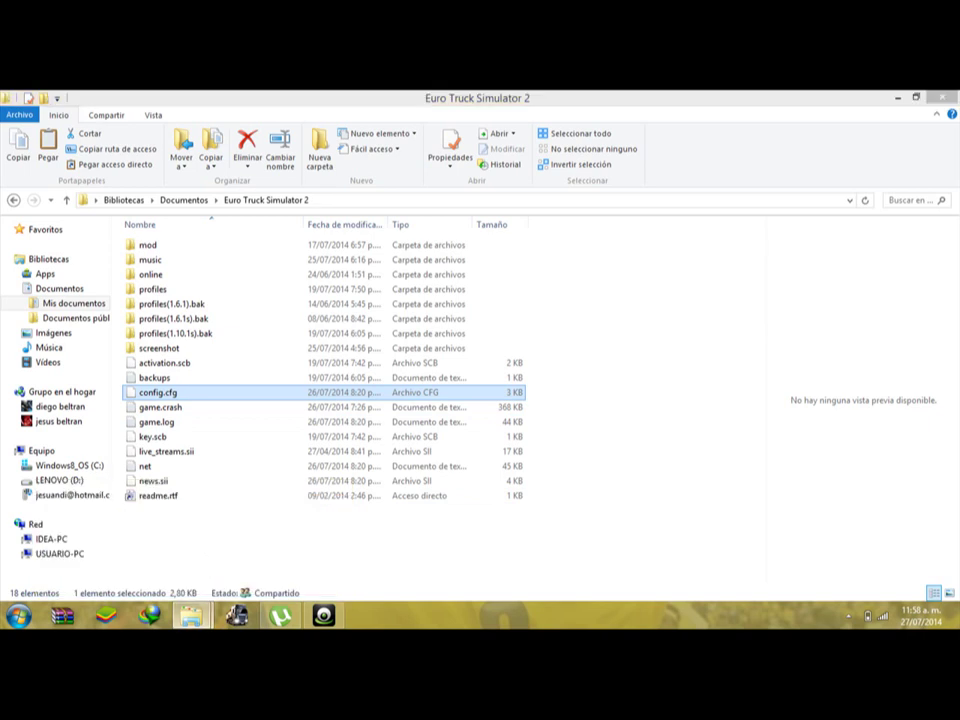
{"action": "mouse_move", "coordinate": [190, 612]}
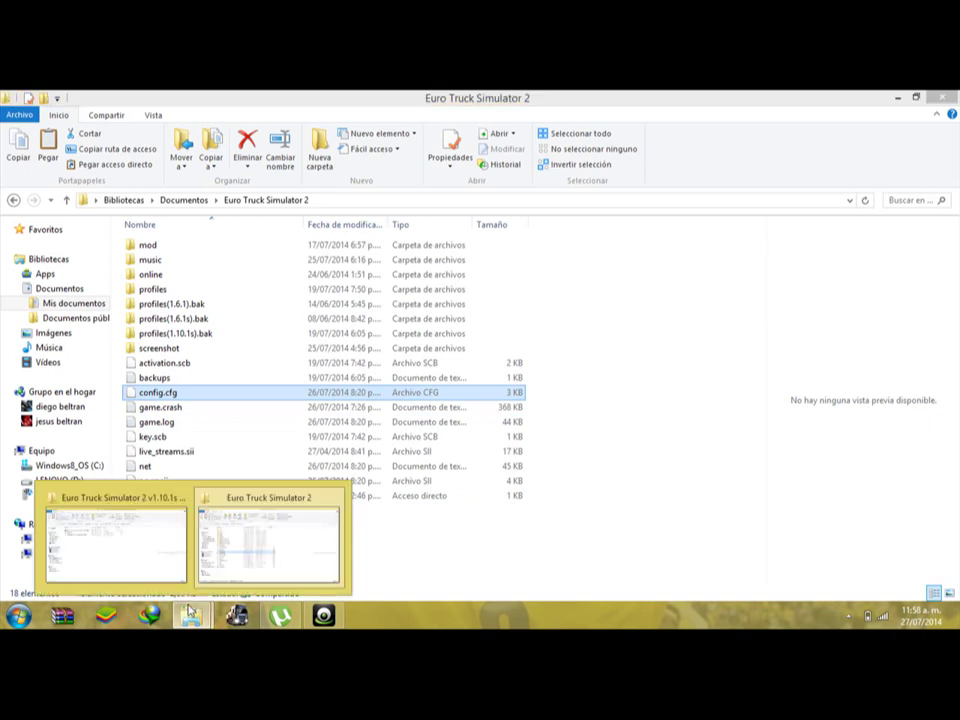
{"action": "left_click", "coordinate": [152, 568]}
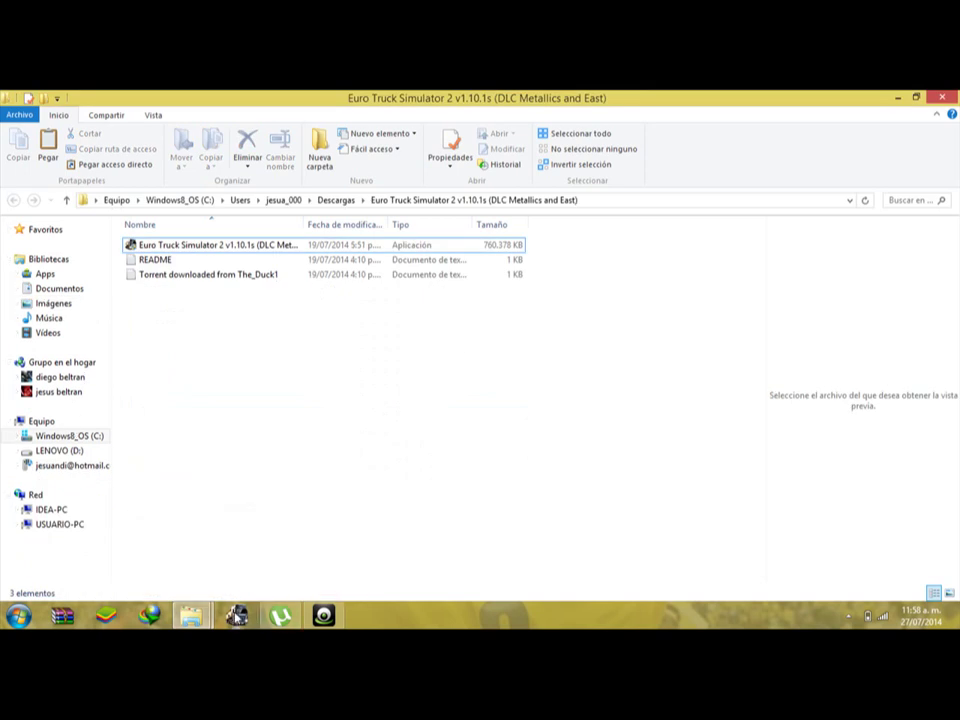
{"action": "mouse_move", "coordinate": [190, 612]}
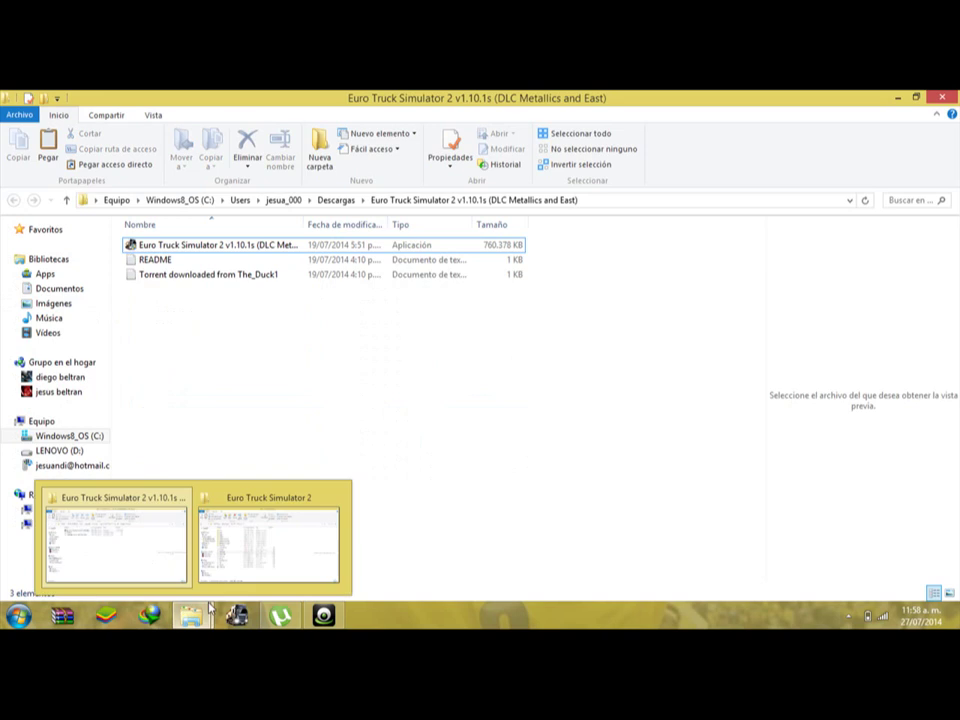
{"action": "left_click", "coordinate": [248, 577]}
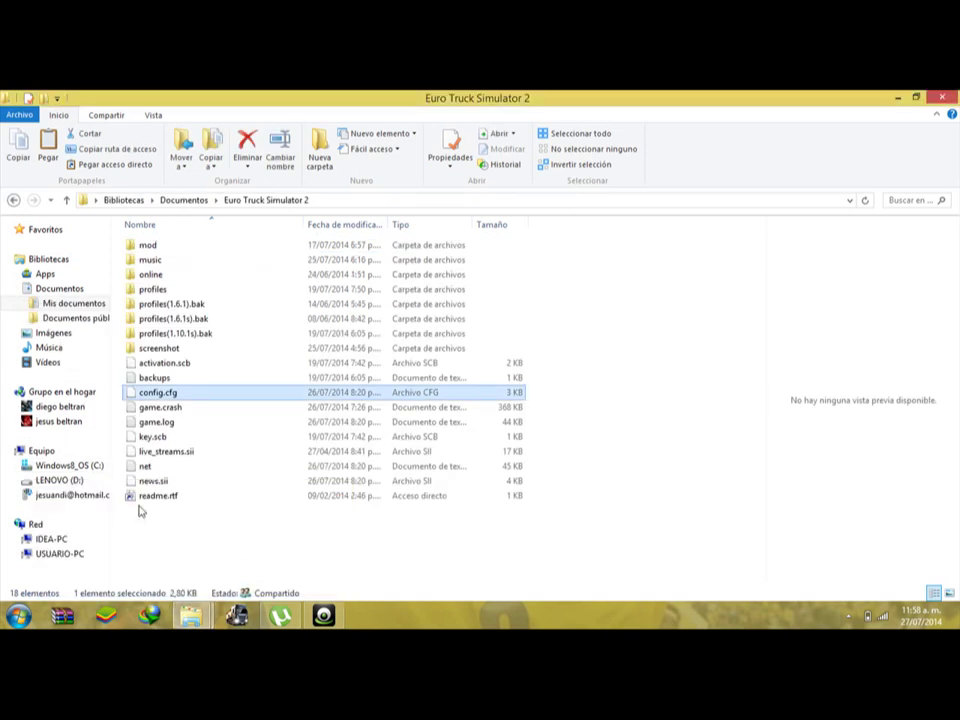
- Return to the Windows8_OS (C:) drive and open its 2-click run folder
{"action": "left_click", "coordinate": [14, 201]}
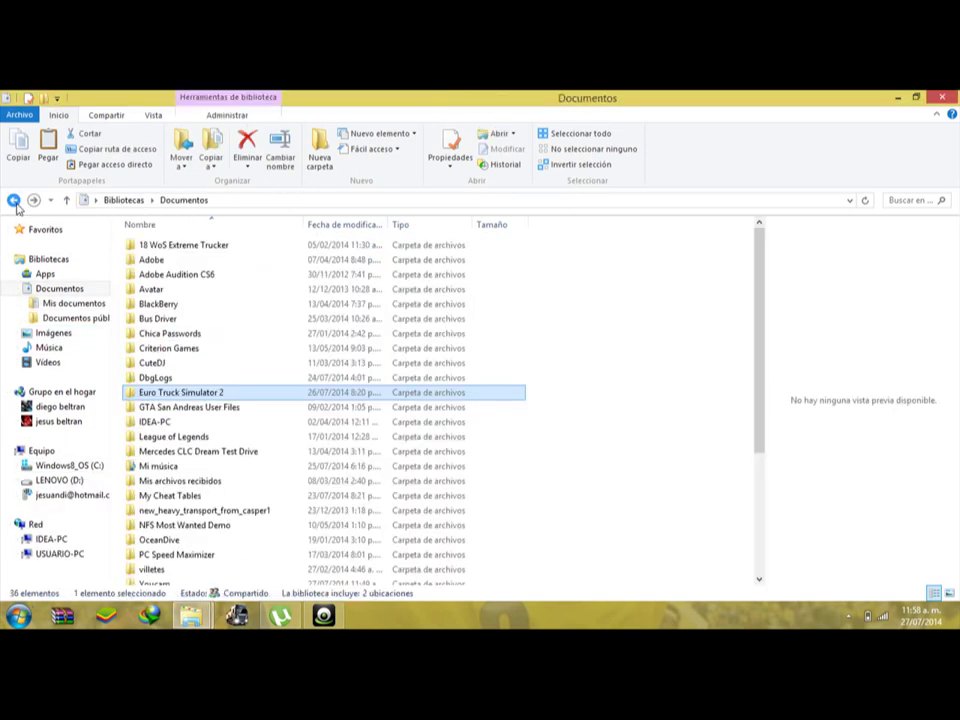
{"action": "left_click", "coordinate": [14, 201]}
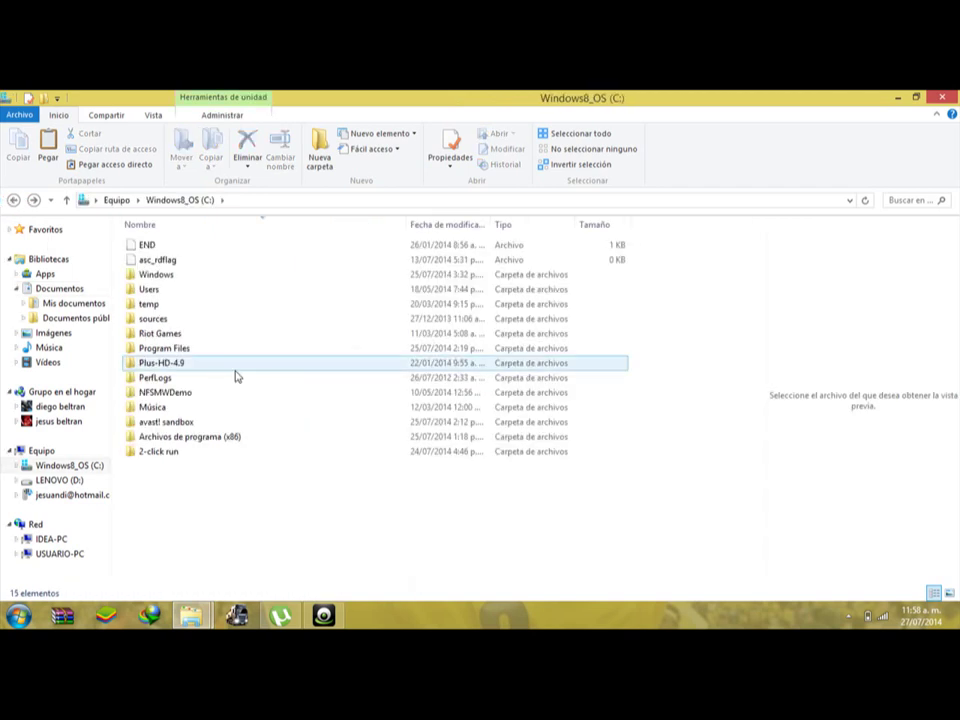
{"action": "left_click", "coordinate": [182, 440]}
{"action": "double_click", "coordinate": [182, 452]}
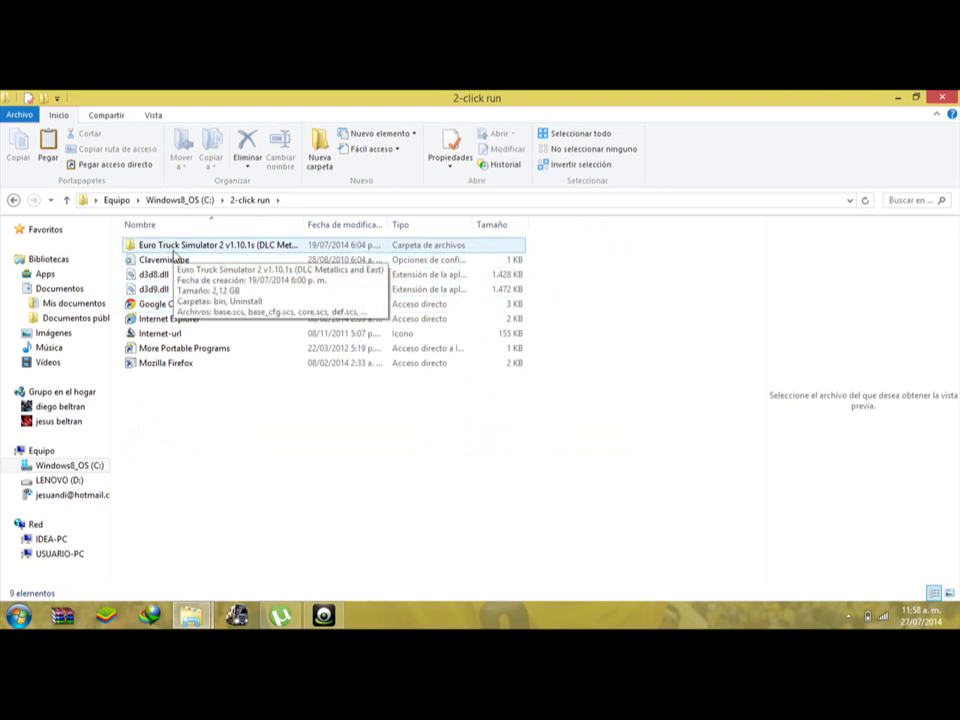
- Copy the Euro Truck Simulator 2 v1.10.1s folder together with the Clavemixtape, d3d8.dll and d3d9.dll files from 2-click run
{"action": "left_click", "coordinate": [174, 249]}
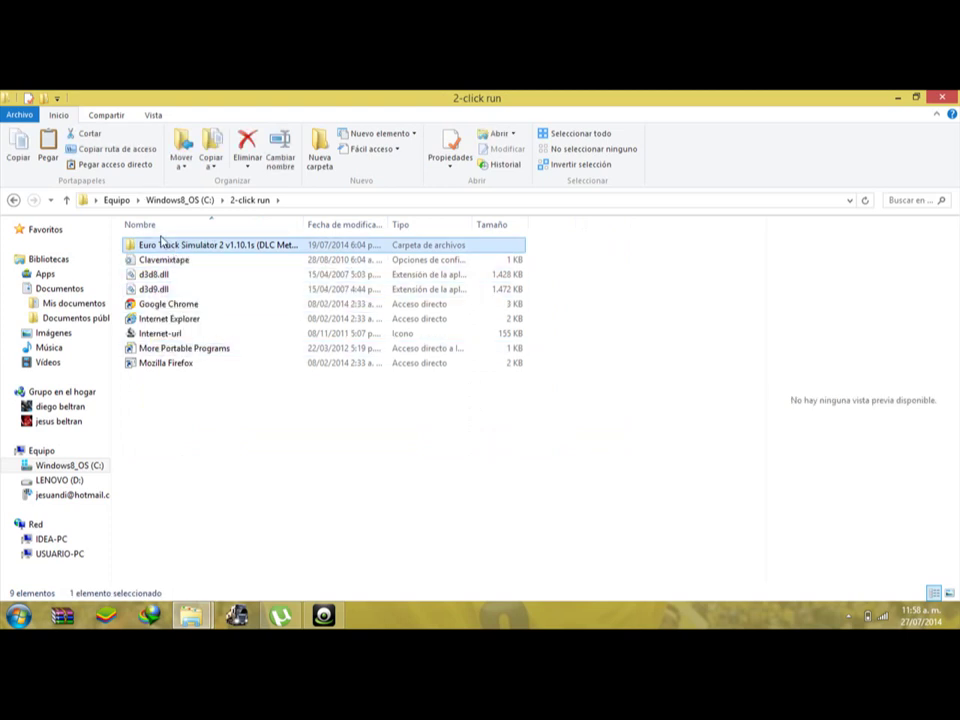
{"action": "left_click_drag", "start_coordinate": [161, 241], "coordinate": [147, 289]}
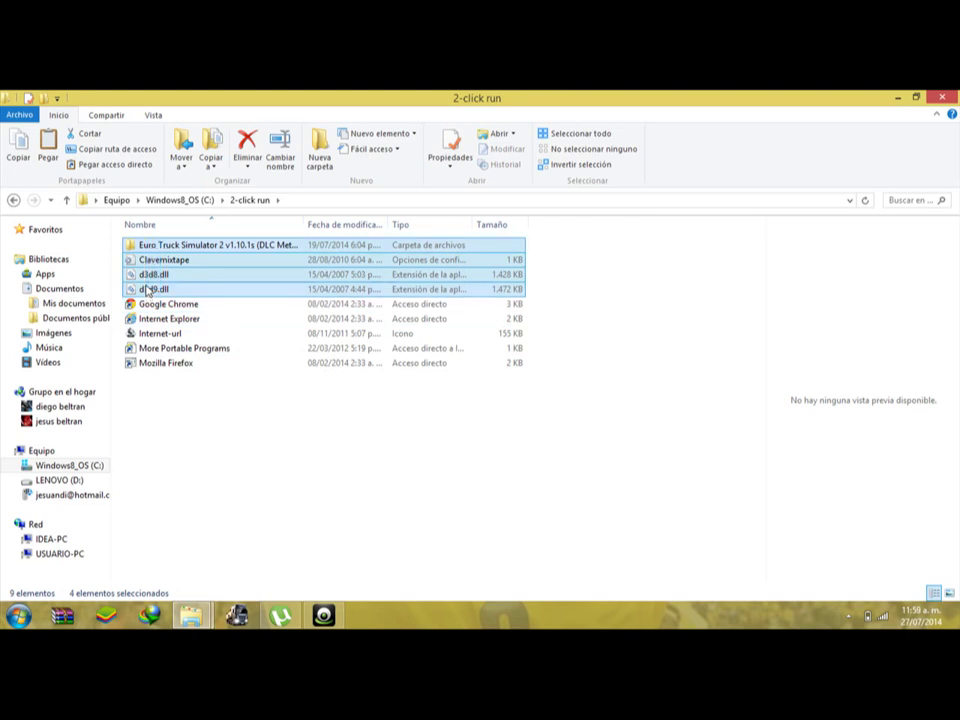
{"action": "right_click", "coordinate": [147, 289]}
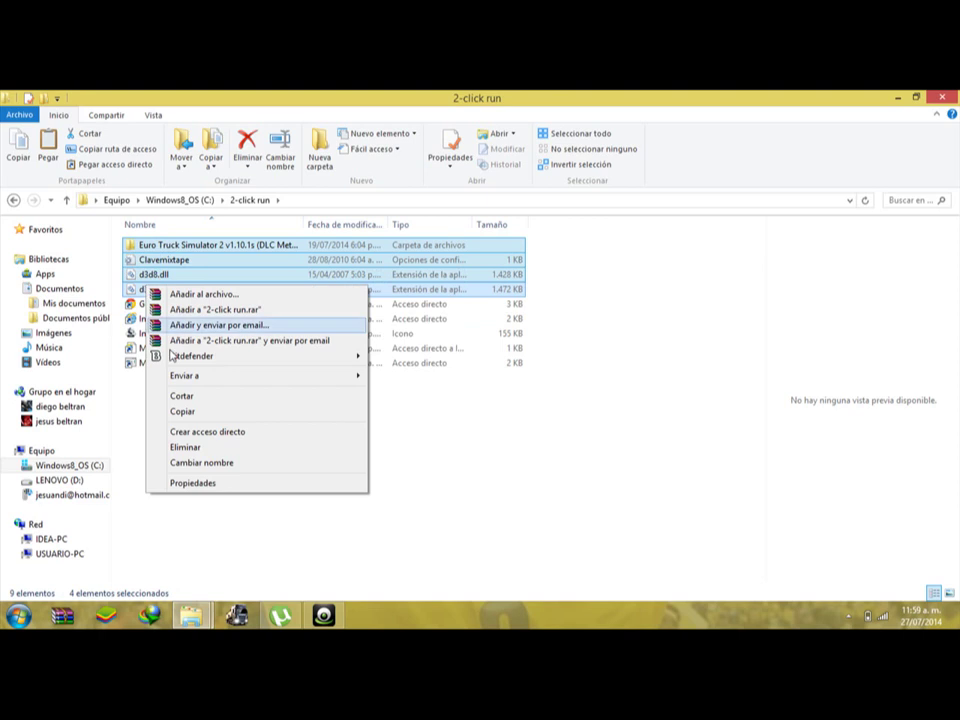
{"action": "left_click", "coordinate": [184, 411]}
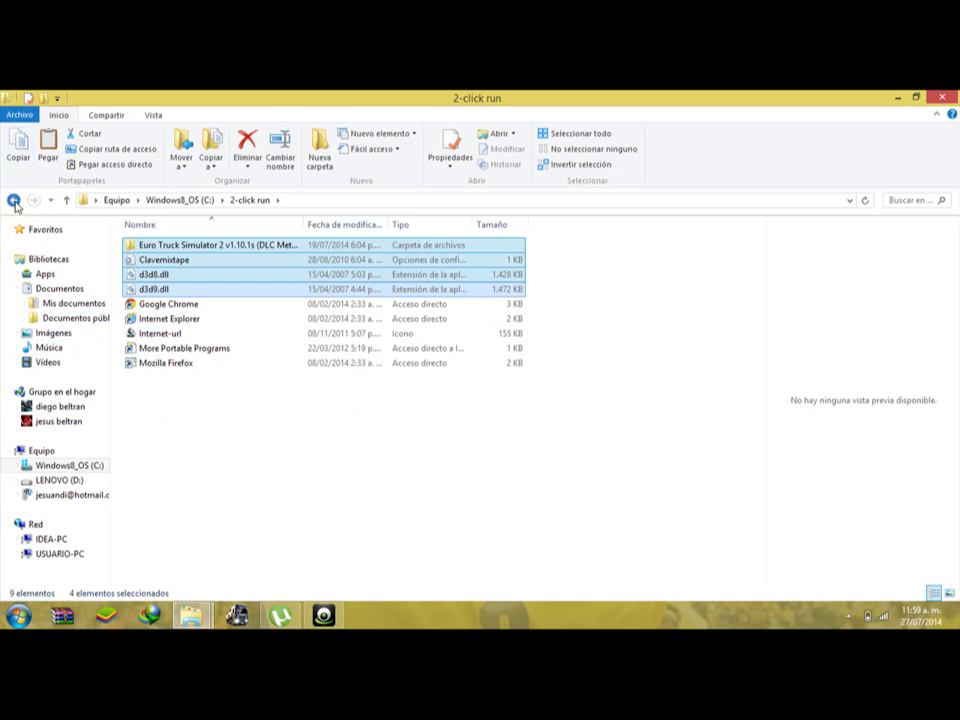
- Go back through the previously visited folders as far as win_x86
{"action": "left_click", "coordinate": [14, 202]}
{"action": "left_click", "coordinate": [14, 202]}
{"action": "left_click", "coordinate": [14, 202]}
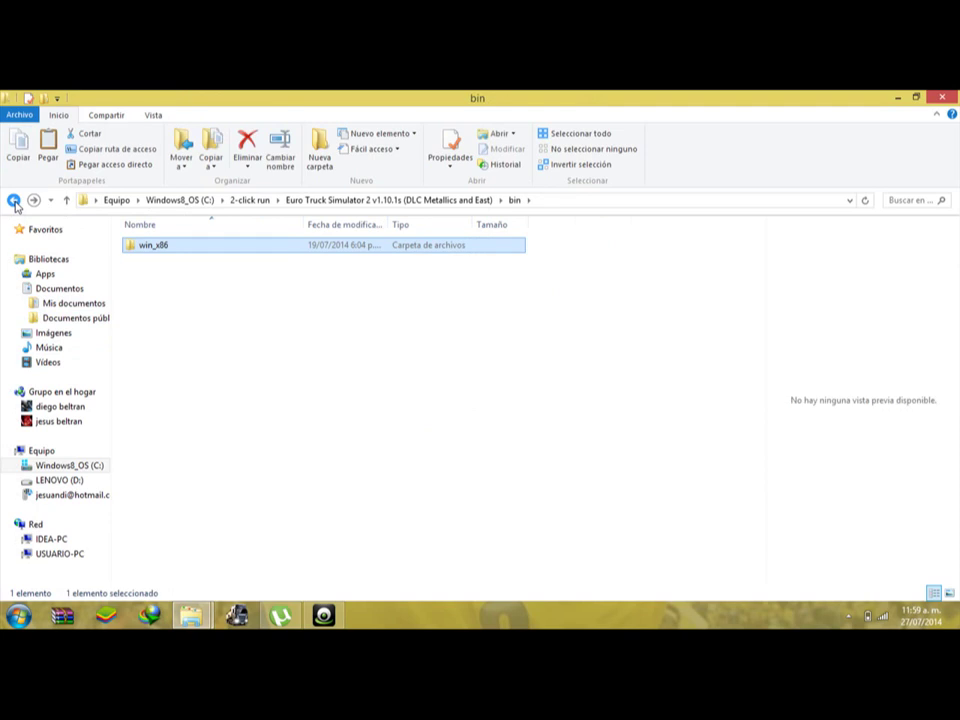
{"action": "left_click", "coordinate": [14, 202]}
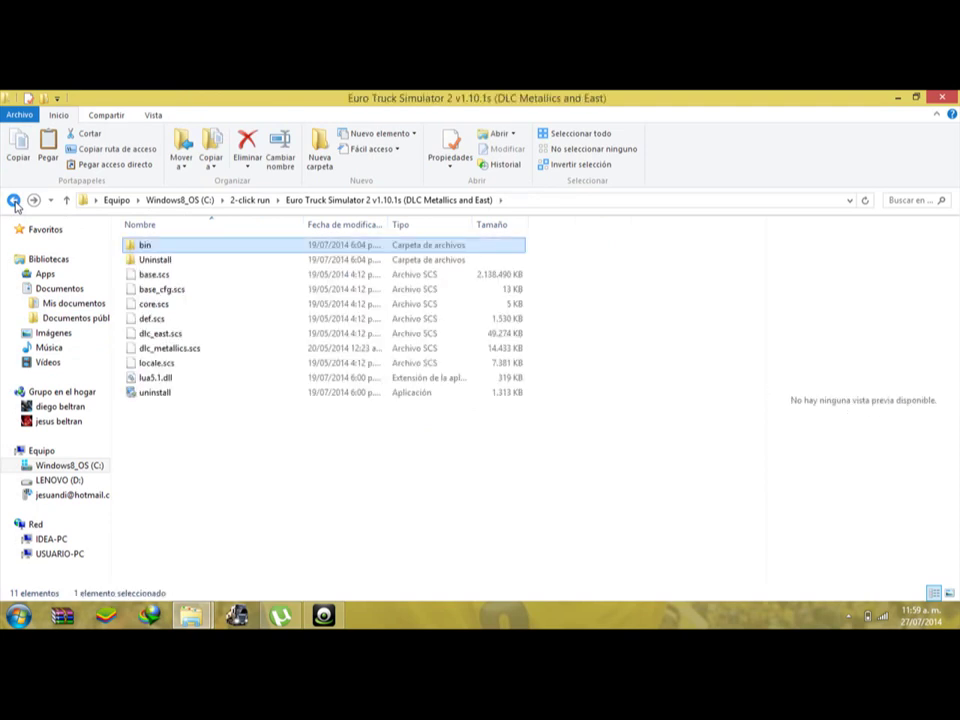
{"action": "left_click", "coordinate": [14, 202]}
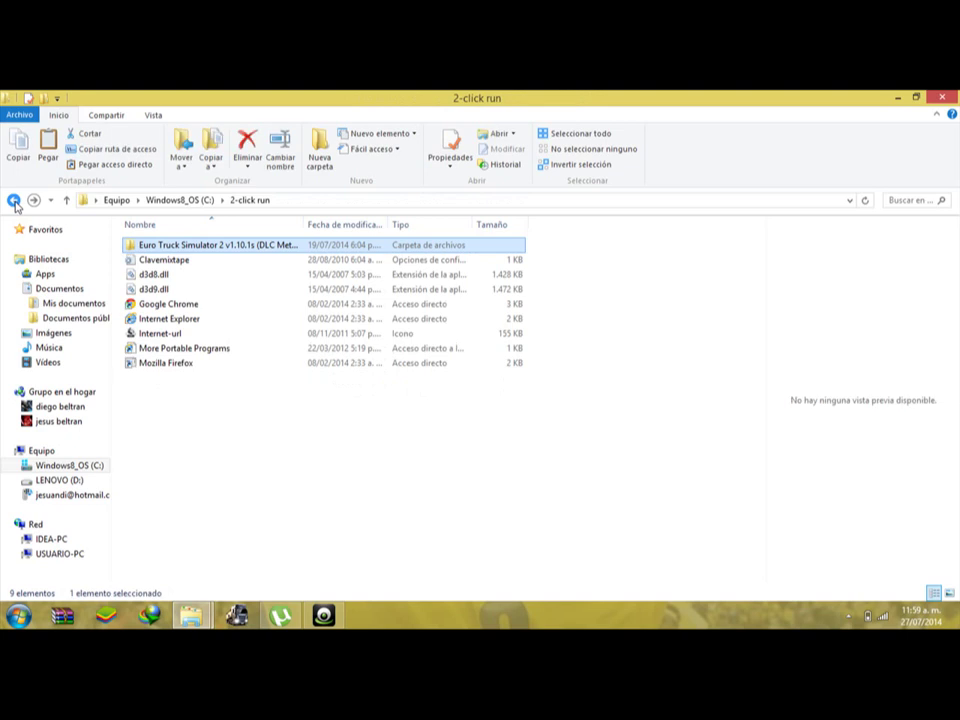
{"action": "left_click", "coordinate": [14, 202]}
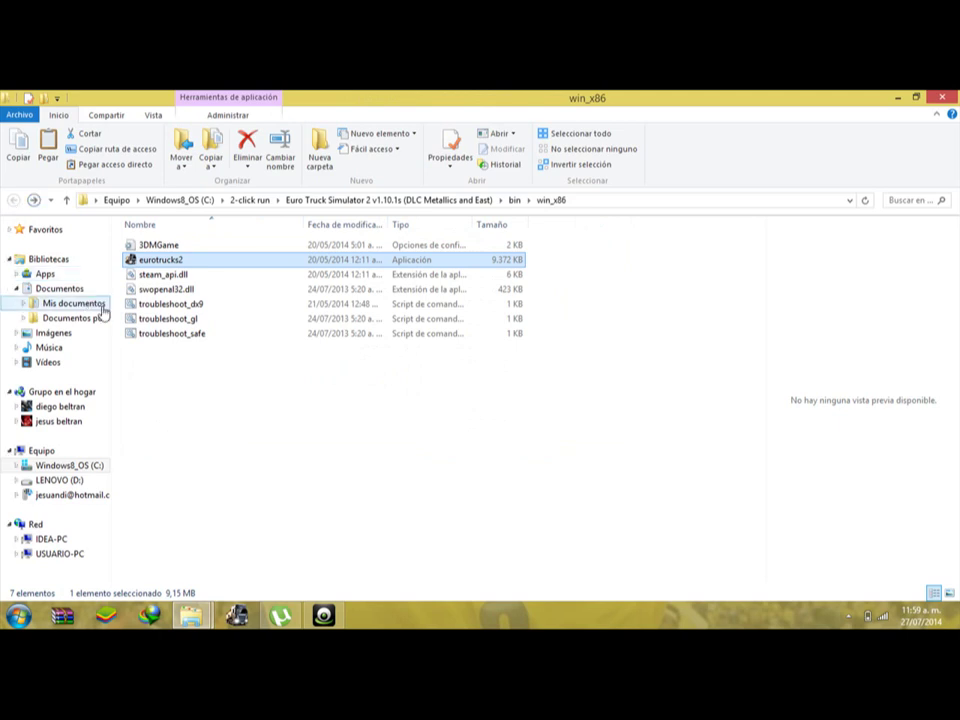
- Paste the copied 2-click run items into the Euro Truck Simulator 2 folder in the Documentos library
{"action": "left_click", "coordinate": [45, 288]}
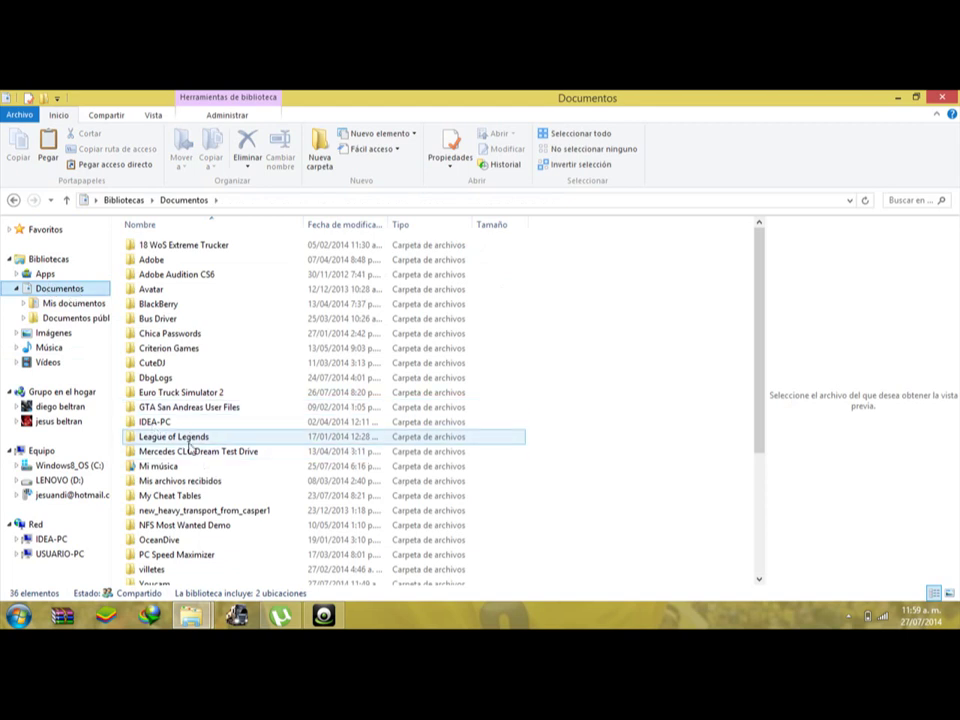
{"action": "left_click", "coordinate": [177, 394]}
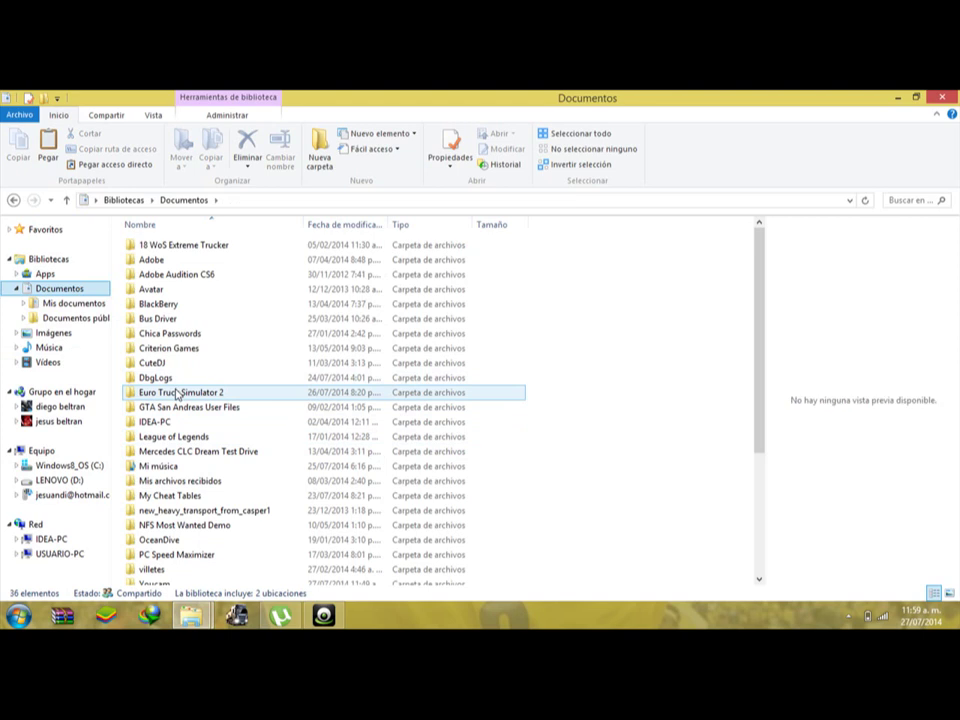
{"action": "double_click", "coordinate": [177, 394]}
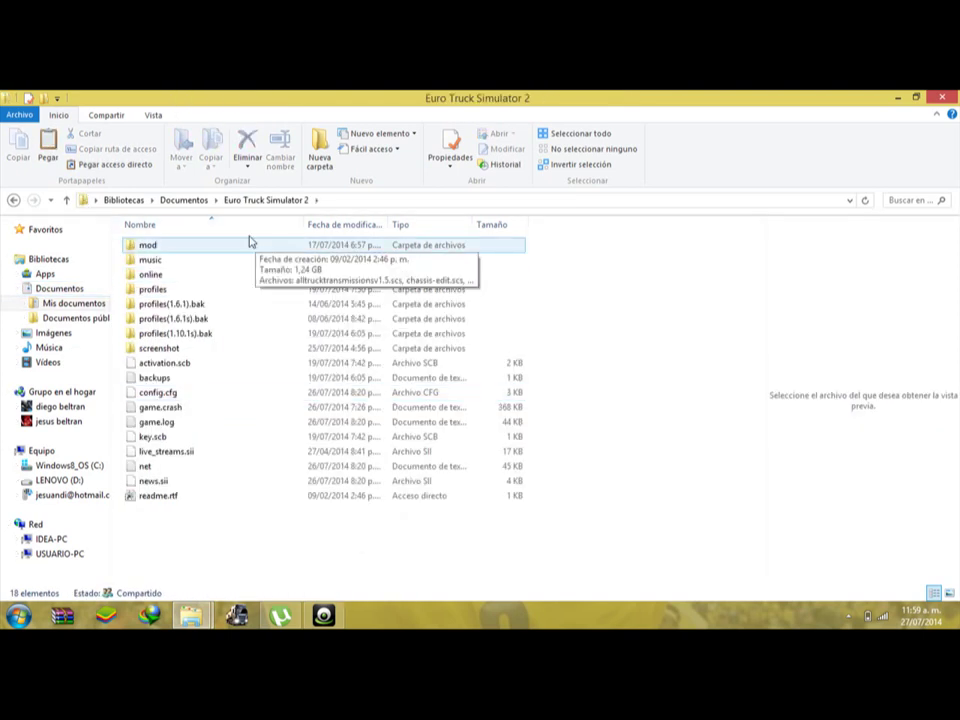
{"action": "right_click", "coordinate": [541, 251]}
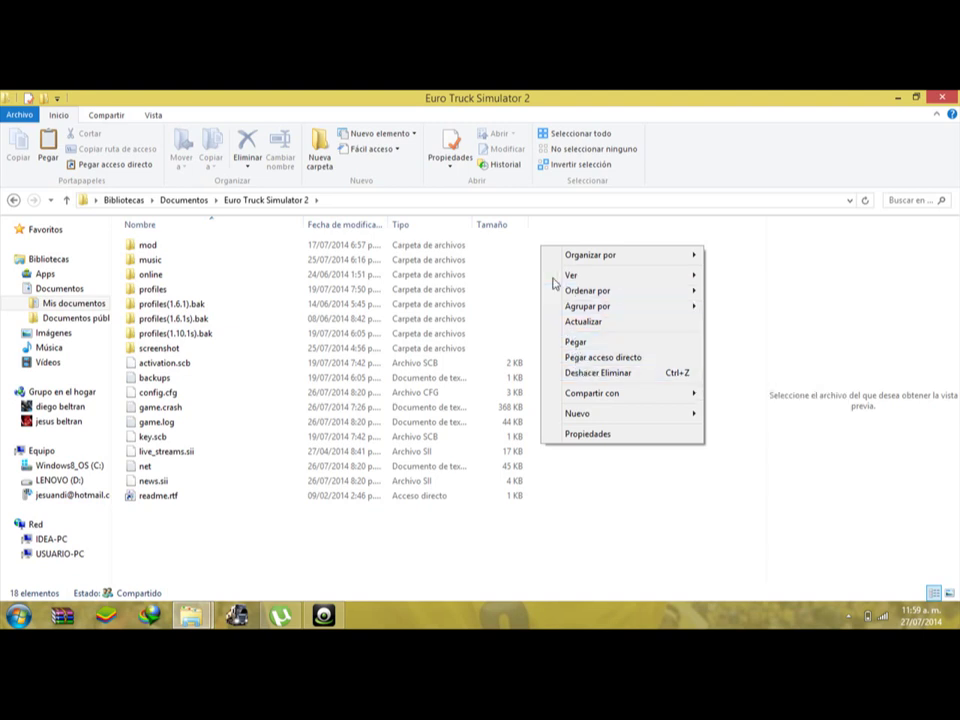
{"action": "left_click", "coordinate": [575, 343]}
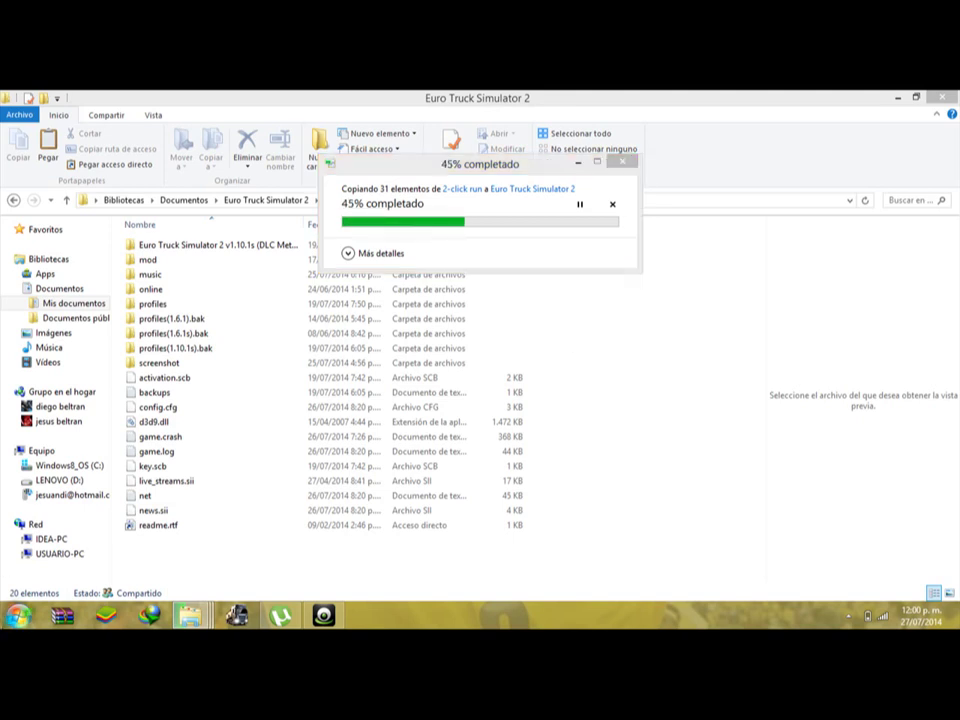
- Search the computer's programs and files for "eu" to locate the Euro Truck Simulator 2 program entry
{"action": "left_click", "coordinate": [18, 614]}
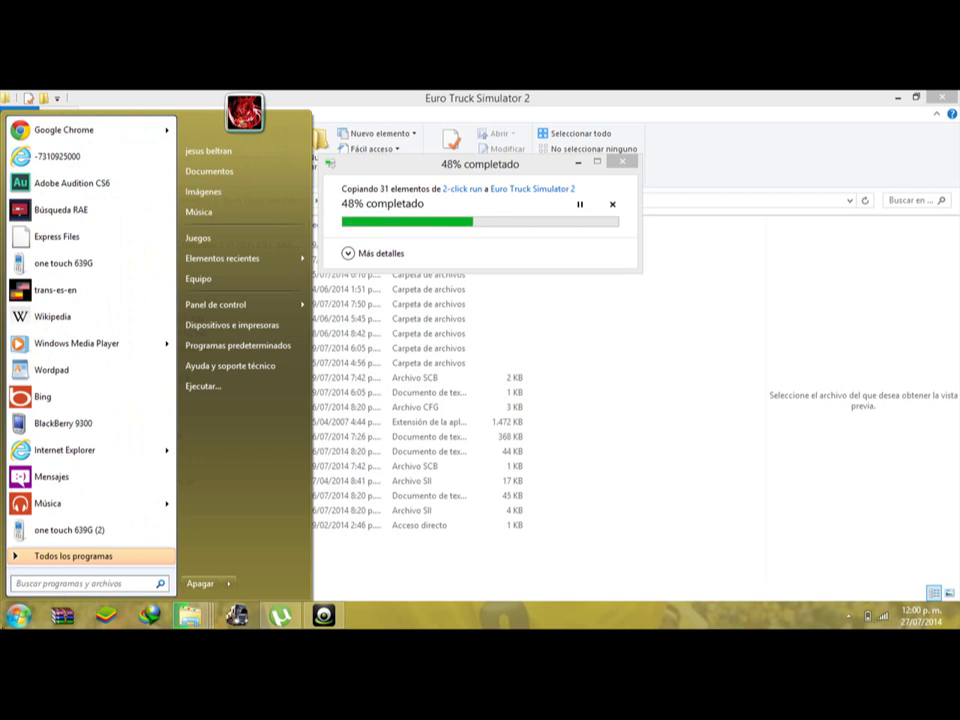
{"action": "type", "text": "eu"}
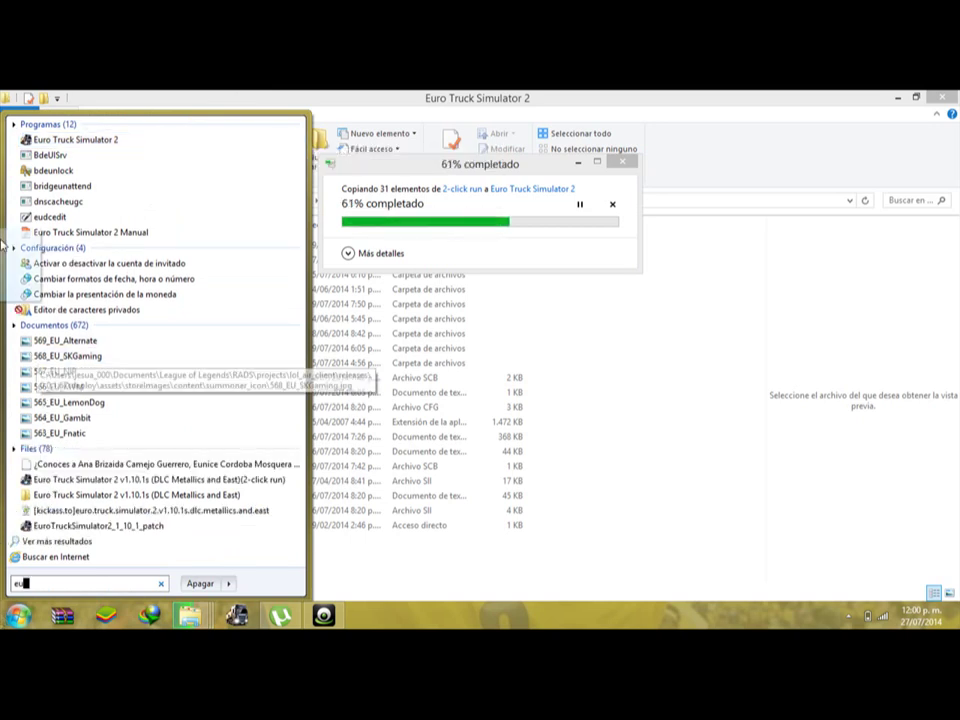
{"action": "left_click_drag", "start_coordinate": [30, 140], "coordinate": [161, 189]}
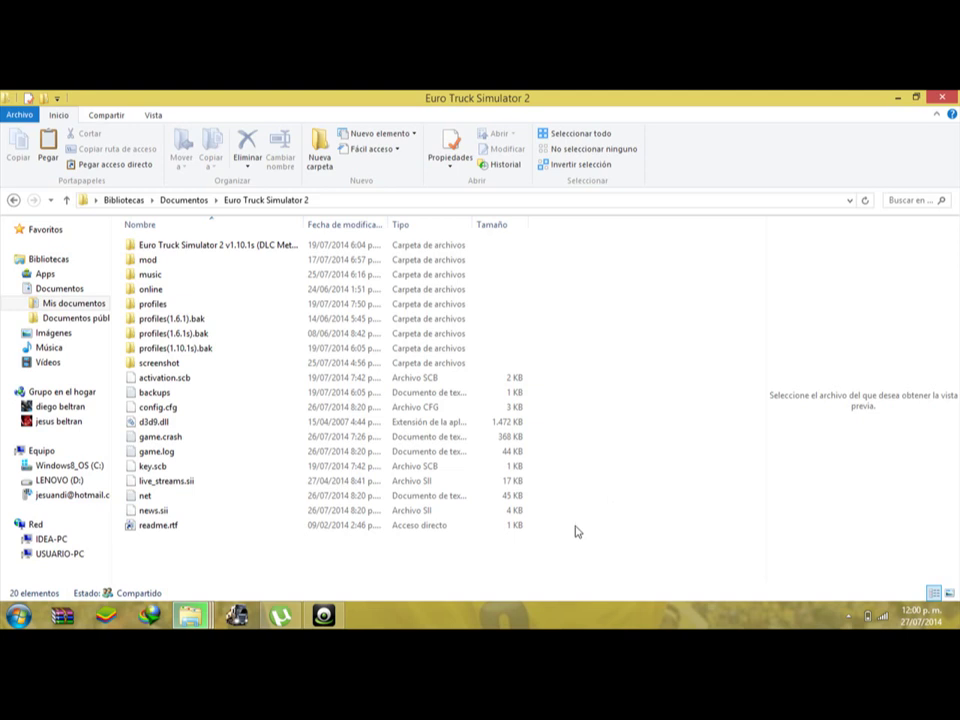
{"action": "mouse_move", "coordinate": [333, 620]}
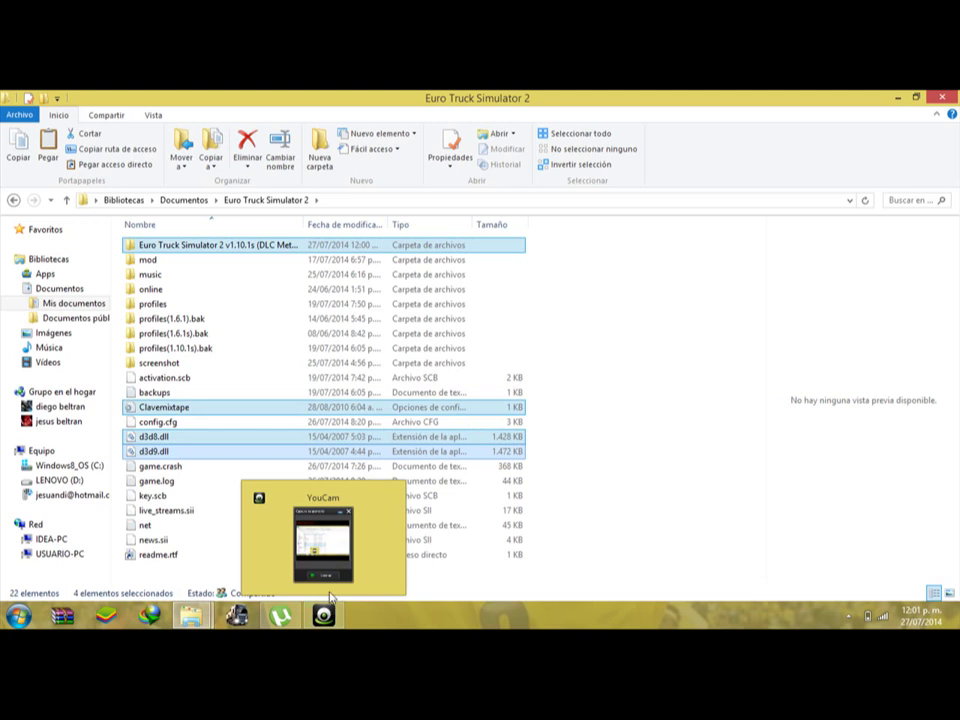
{"action": "mouse_move", "coordinate": [340, 553]}
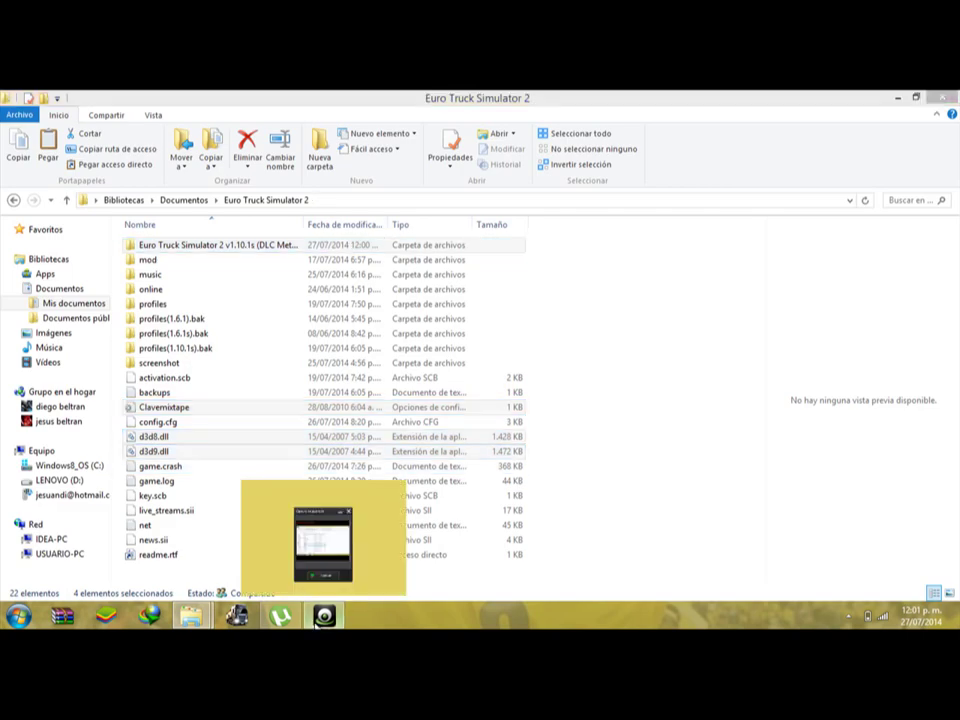
{"action": "left_click", "coordinate": [318, 618]}
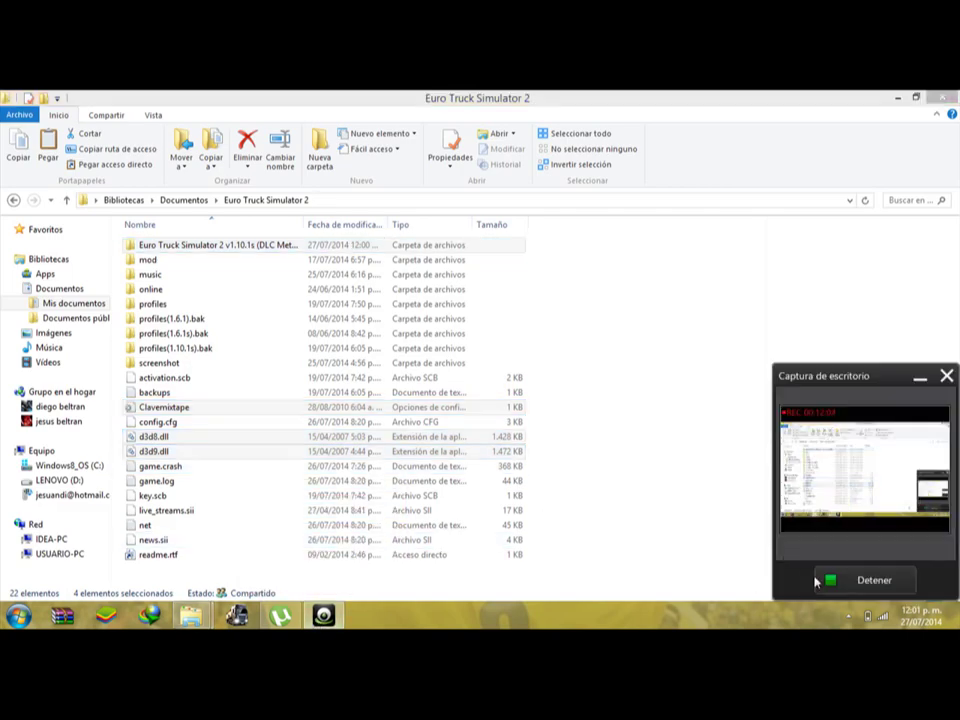